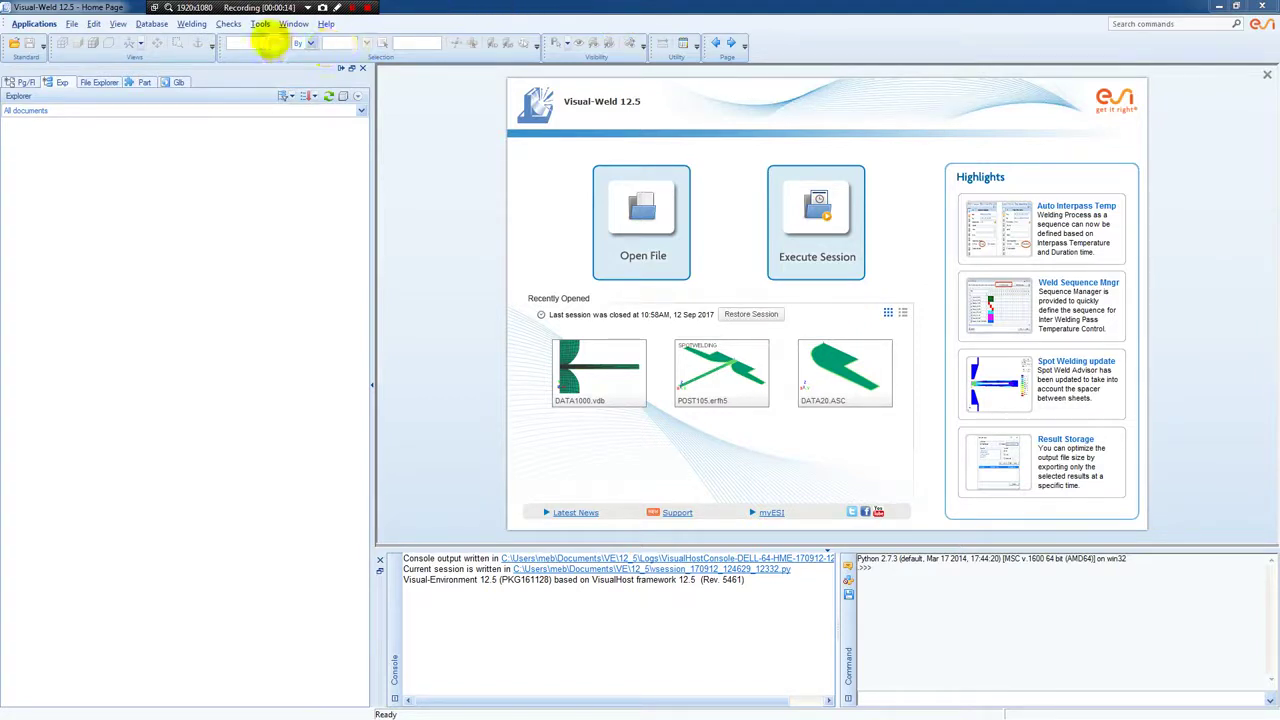
# Check the solver language and solver path in the solver settings.
pyautogui.click(258, 24)
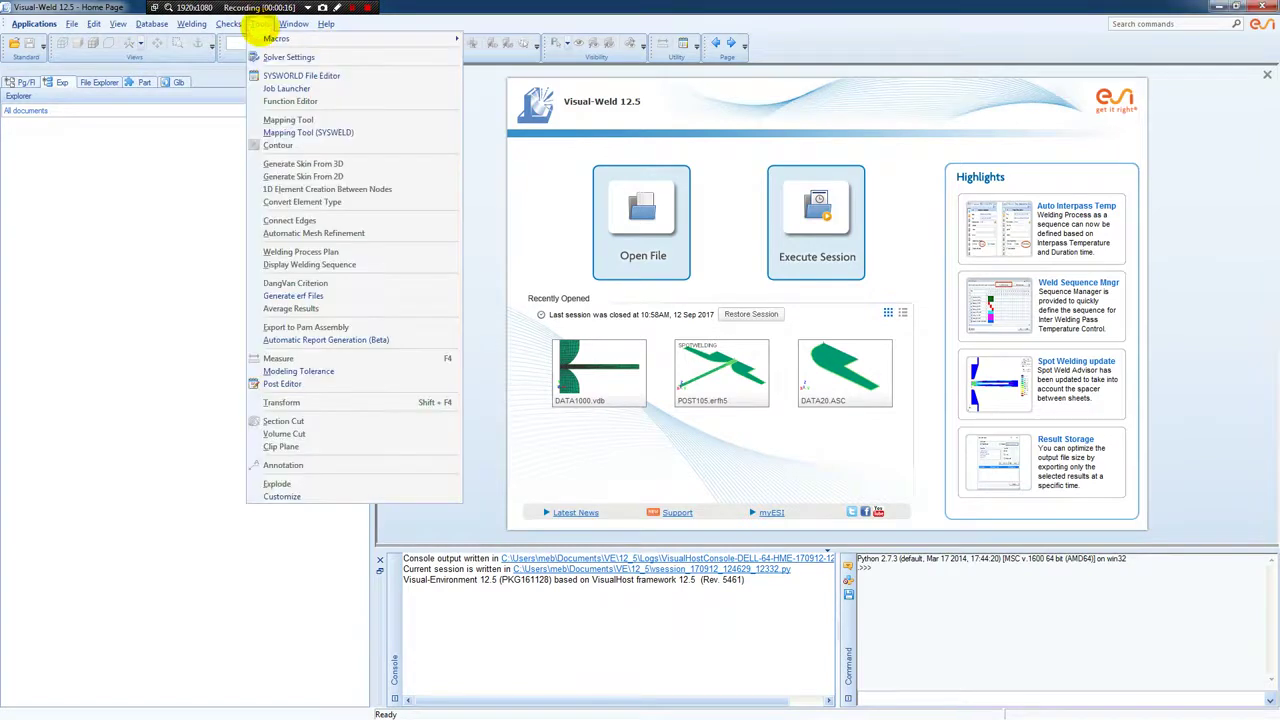
pyautogui.click(285, 57)
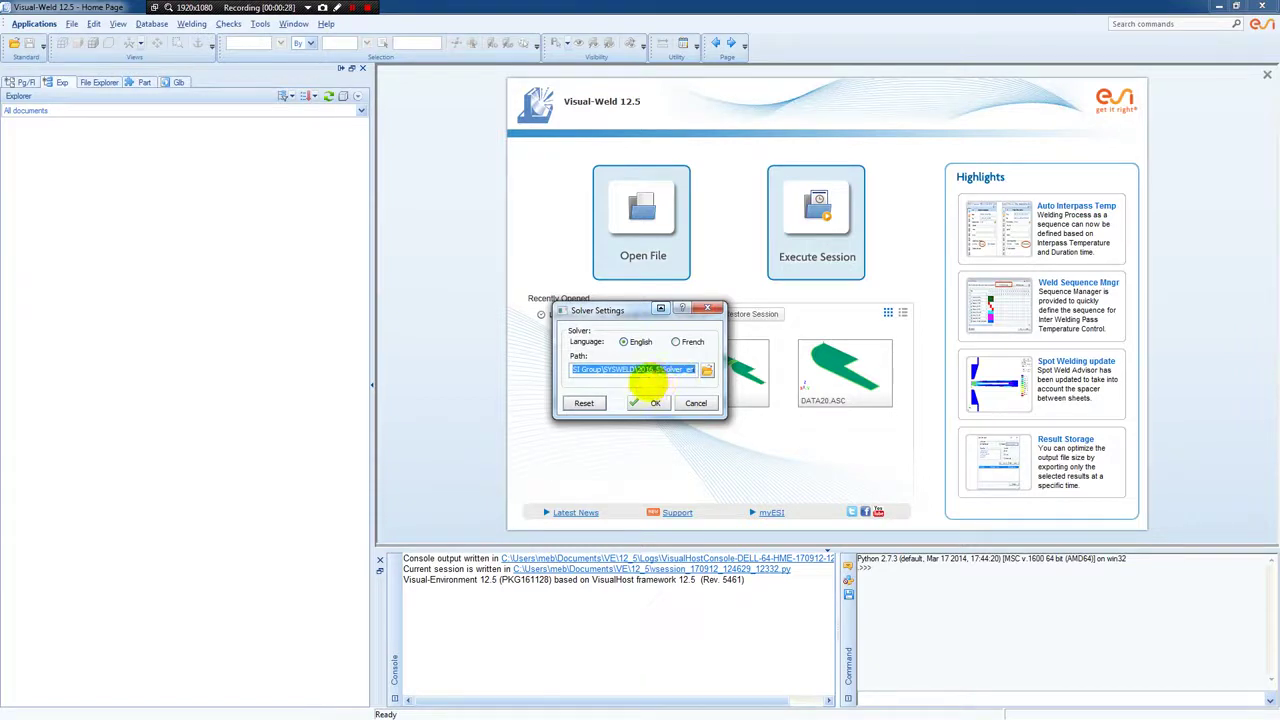
pyautogui.click(653, 402)
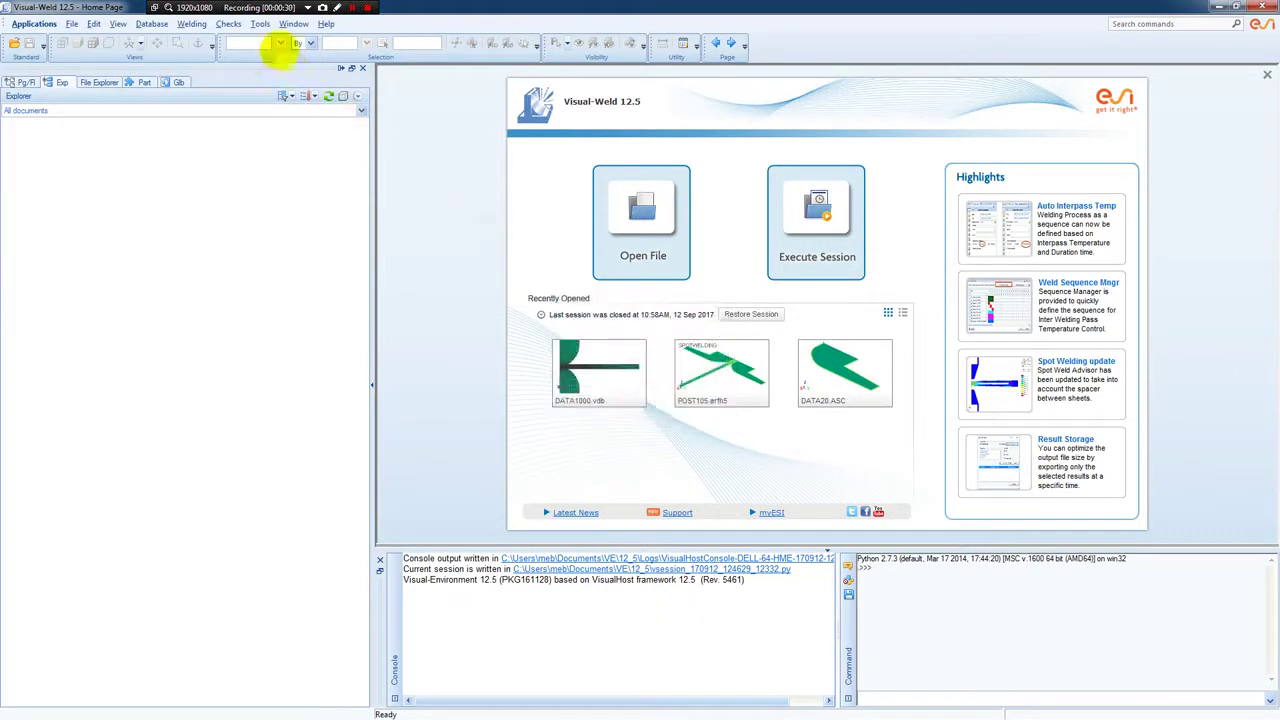
# Enable multi-processor computation in the Job Launcher and set the number of processors to 8.
pyautogui.click(259, 23)
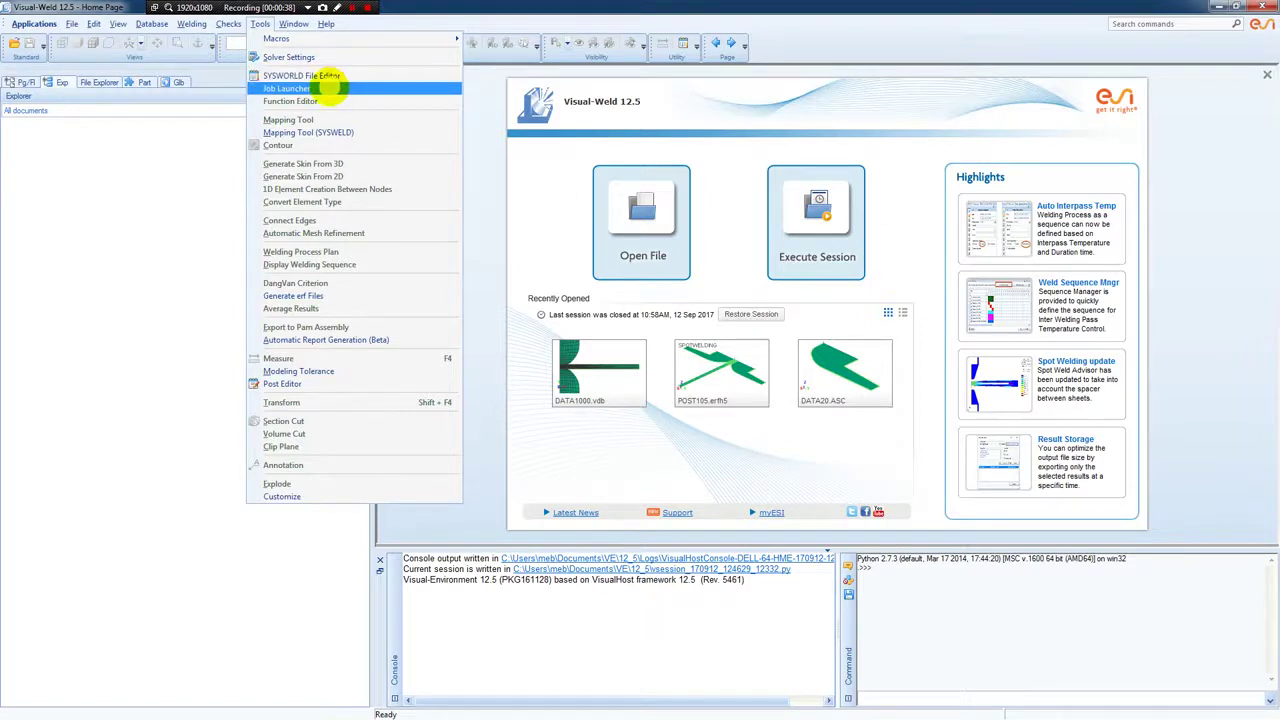
pyautogui.click(330, 88)
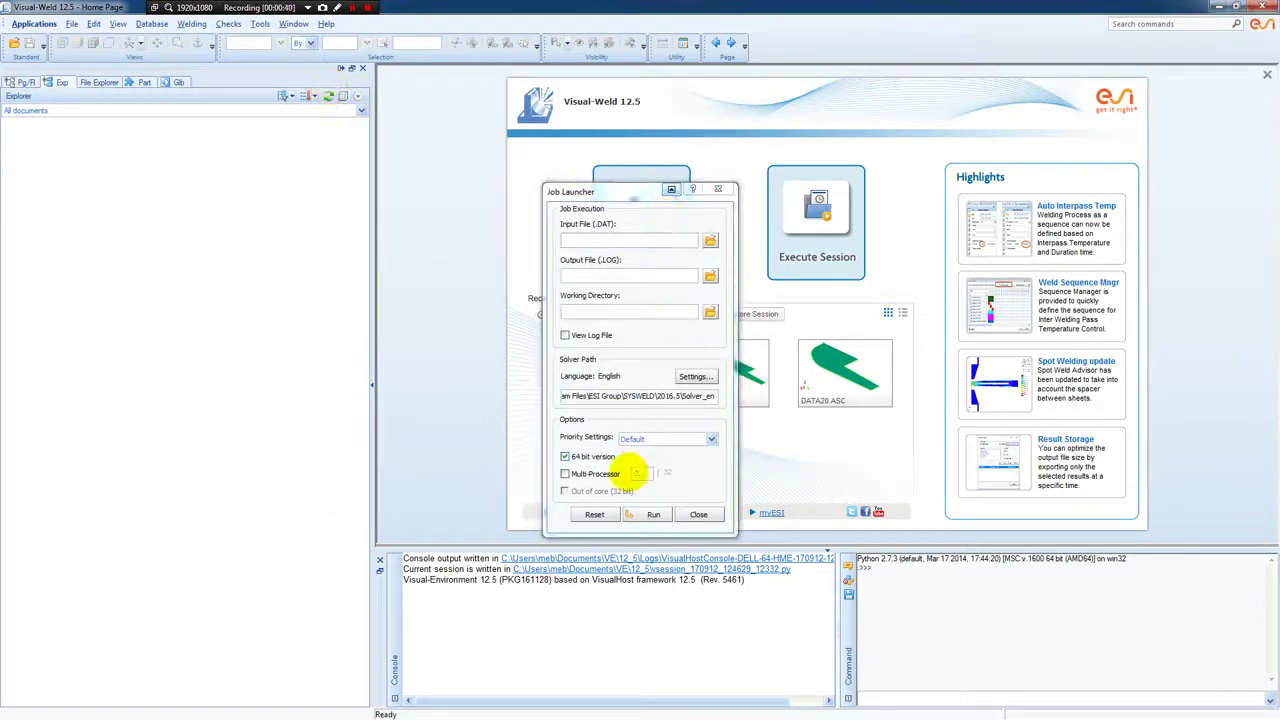
pyautogui.click(565, 473)
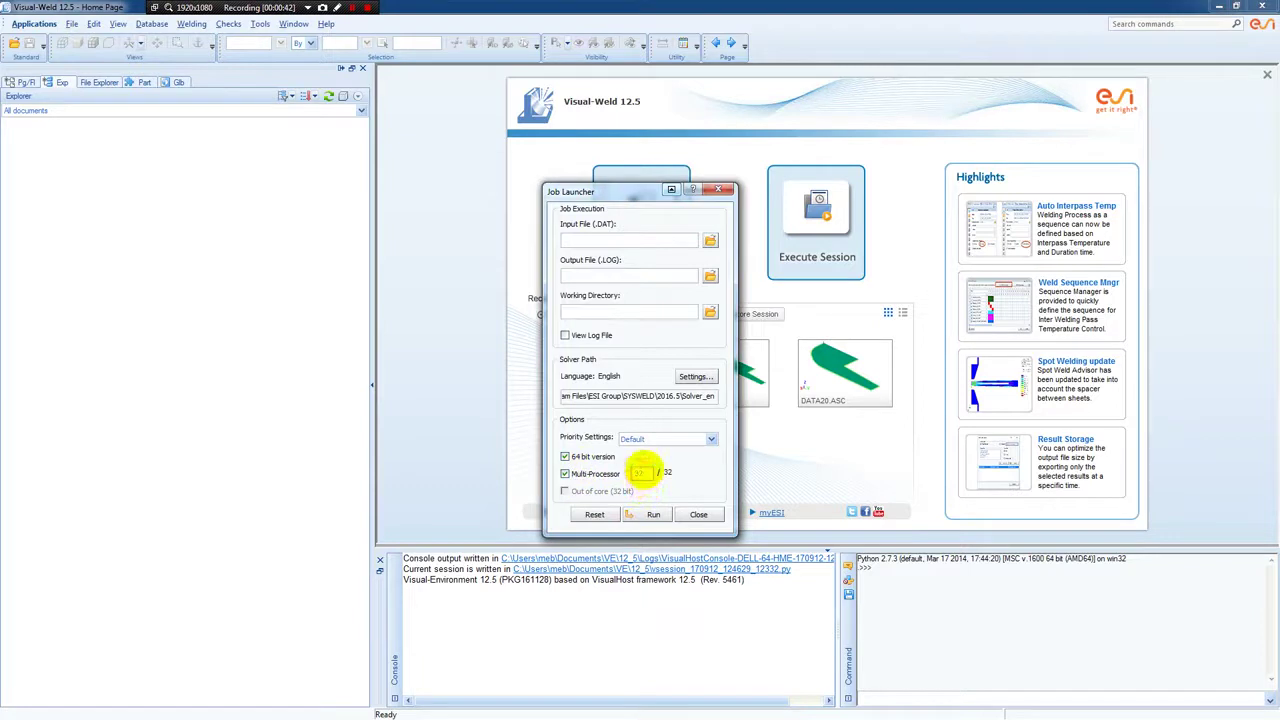
pyautogui.moveTo(647, 473); pyautogui.dragTo(630, 474)
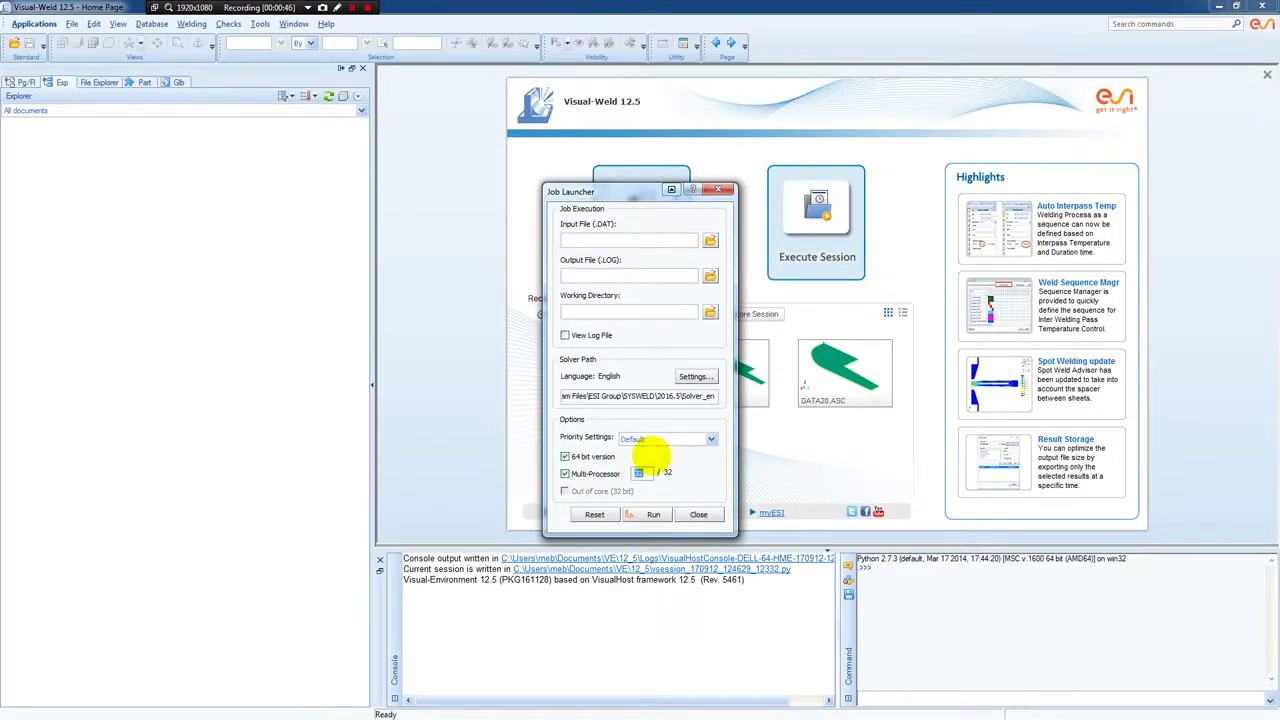
pyautogui.write('8')
pyautogui.click(519, 499)
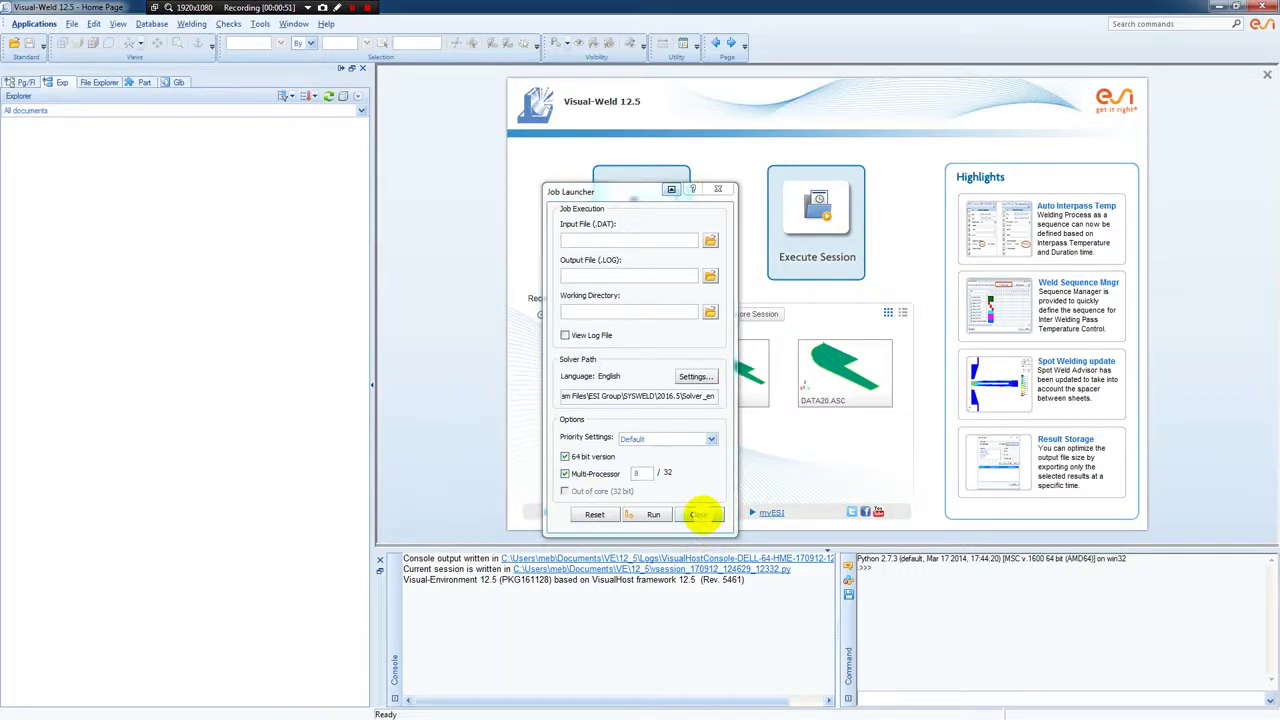
pyautogui.click(702, 514)
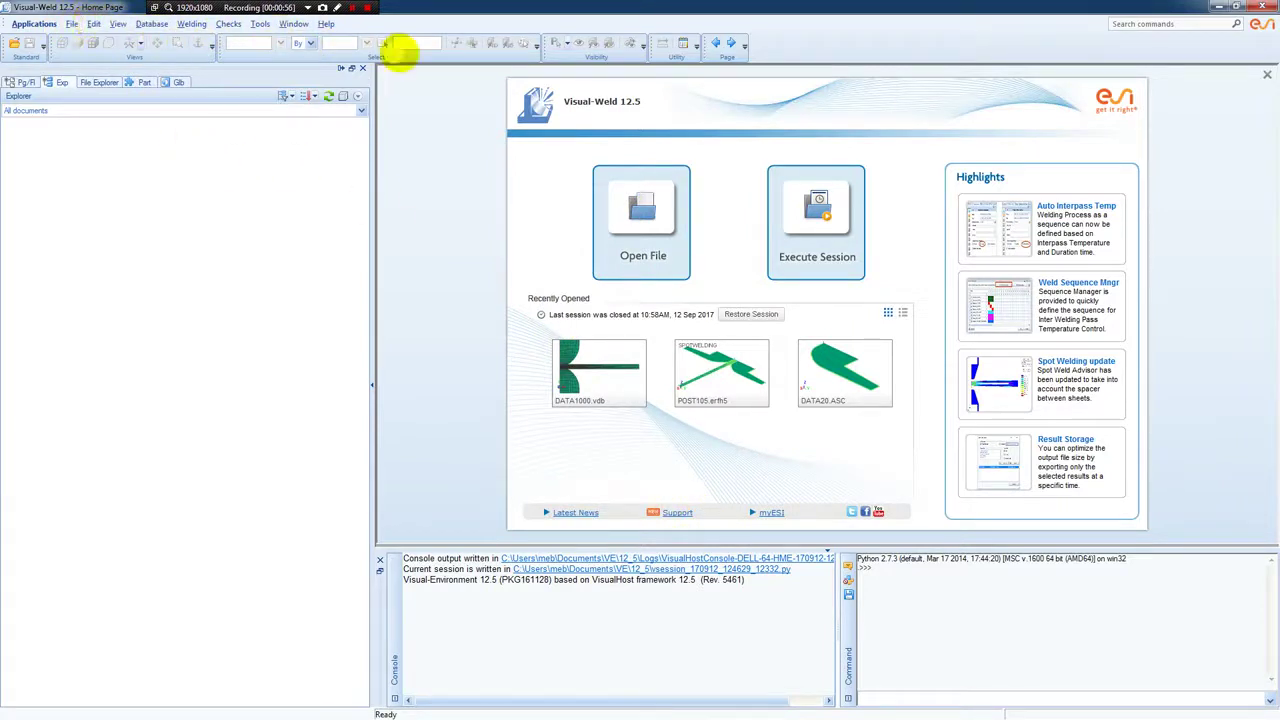
# Start a Spot Weld Mesh definition with E:\2017-SW as the working directory.
pyautogui.click(191, 23)
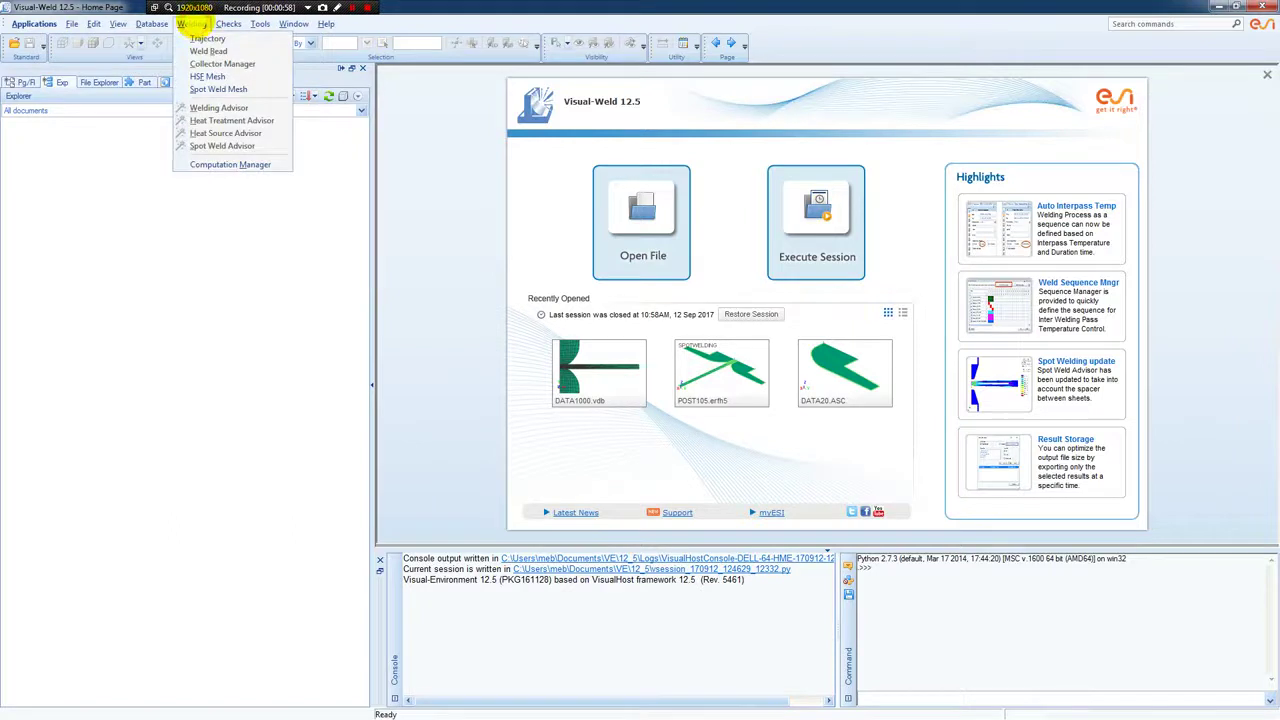
pyautogui.click(215, 89)
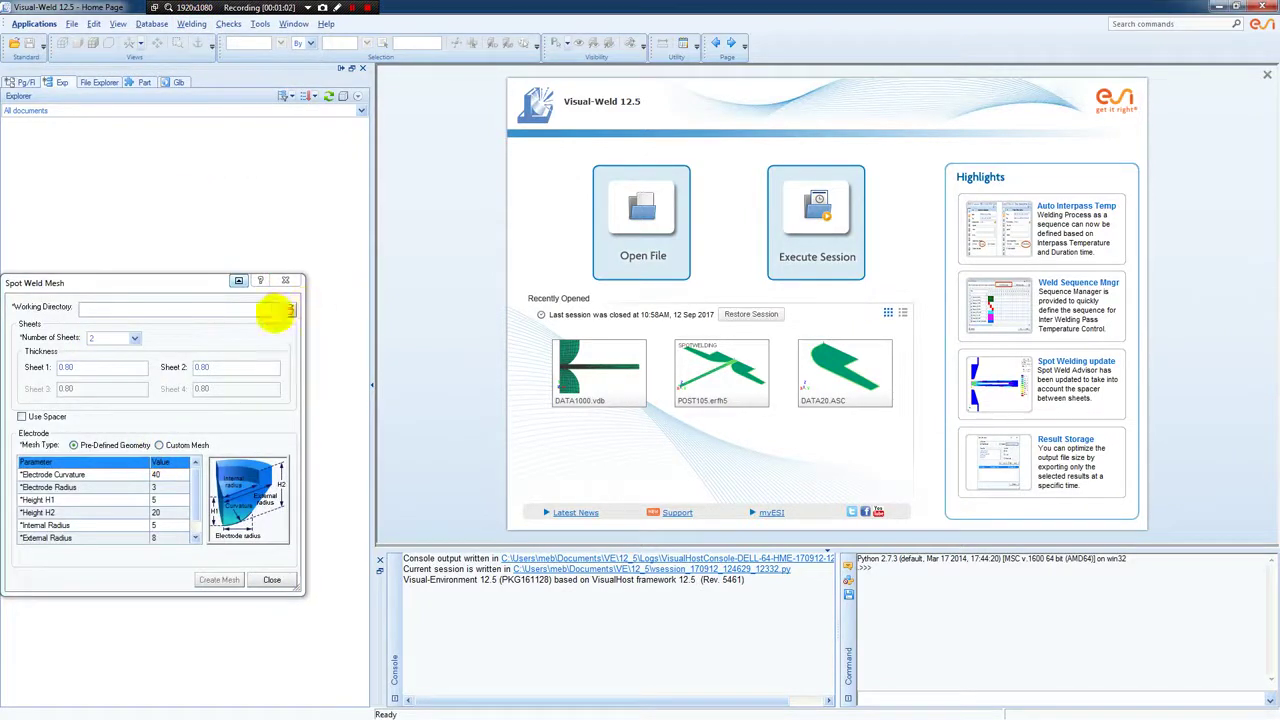
pyautogui.click(288, 309)
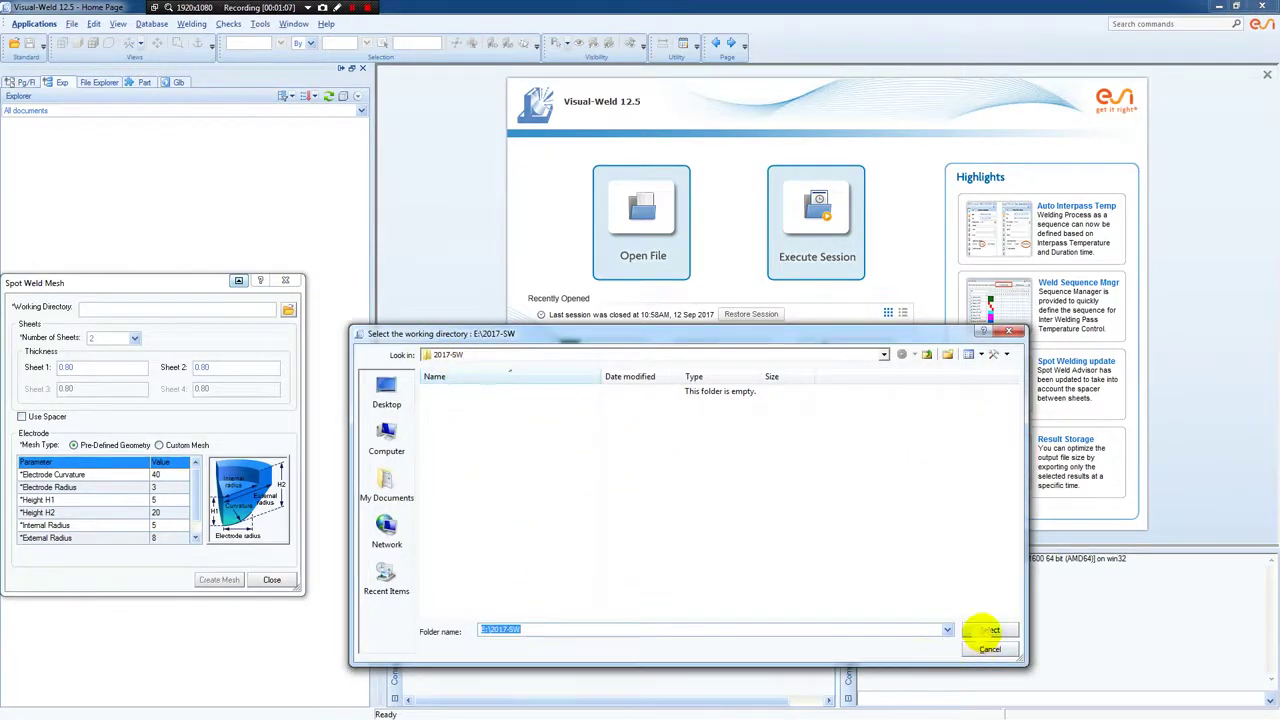
pyautogui.click(984, 630)
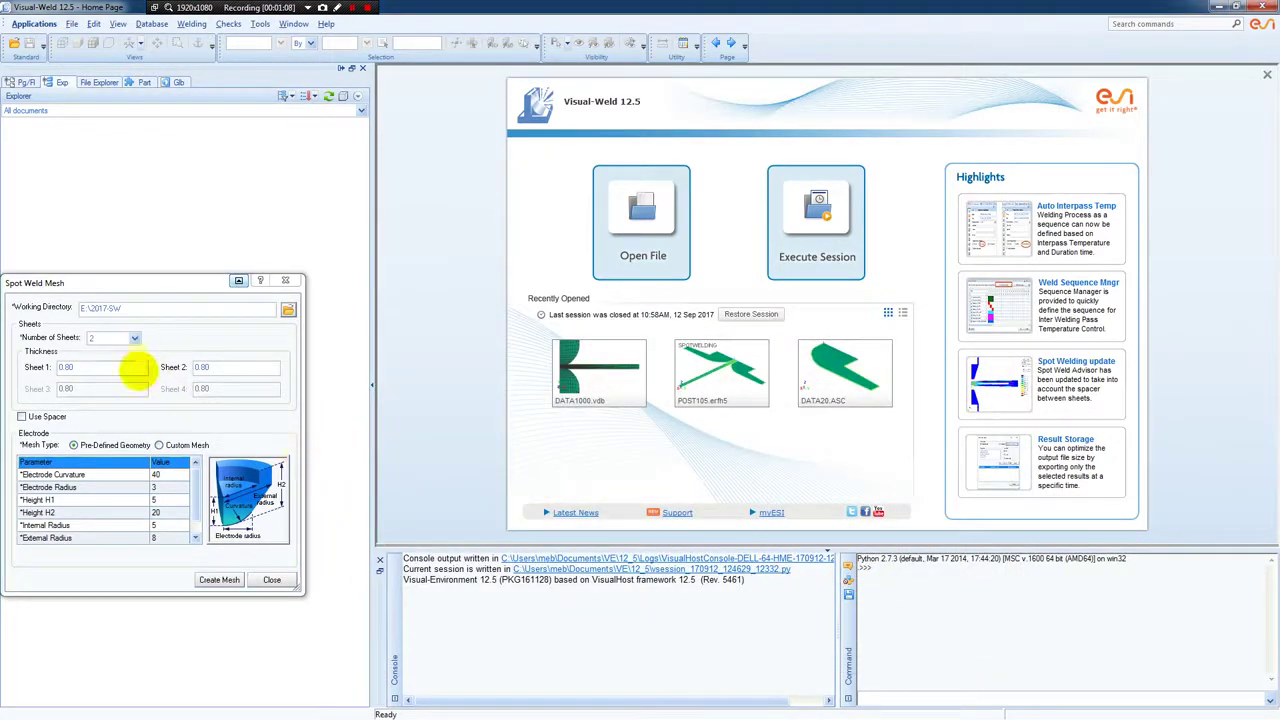
# Set the thickness of both Sheet 1 and Sheet 2 to 1.2.
pyautogui.doubleClick(100, 368)
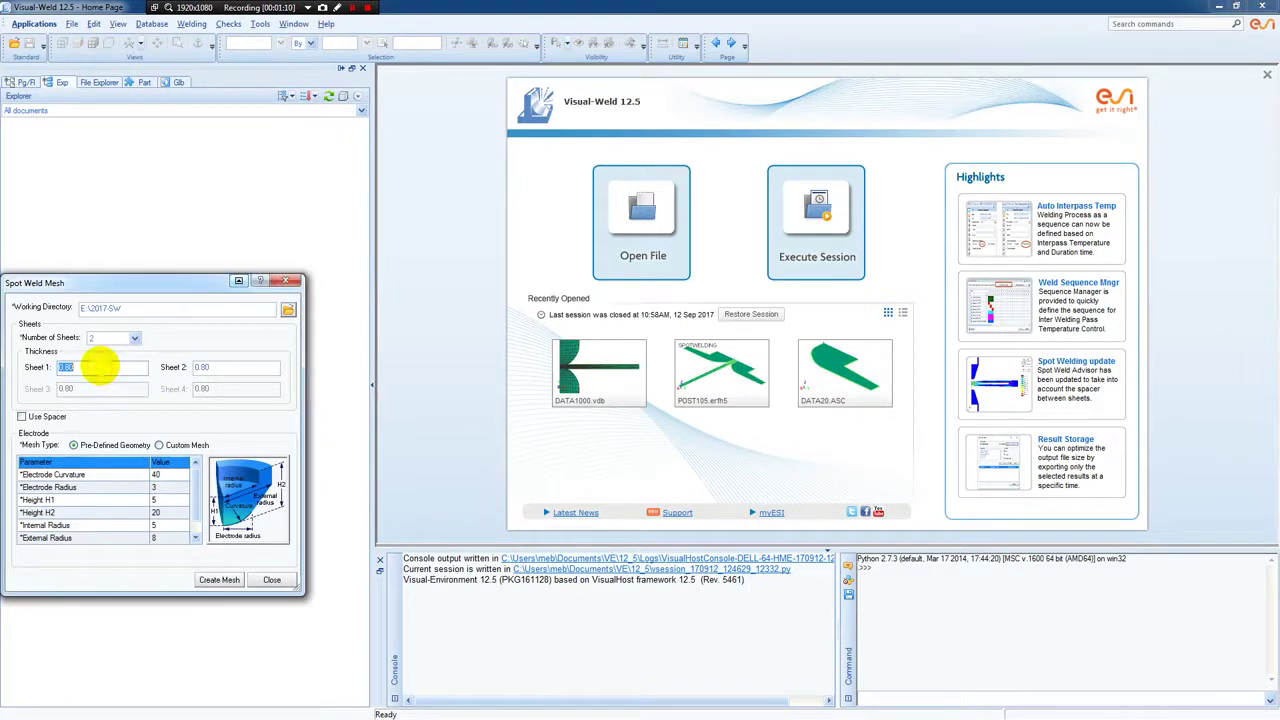
pyautogui.write('1.2')
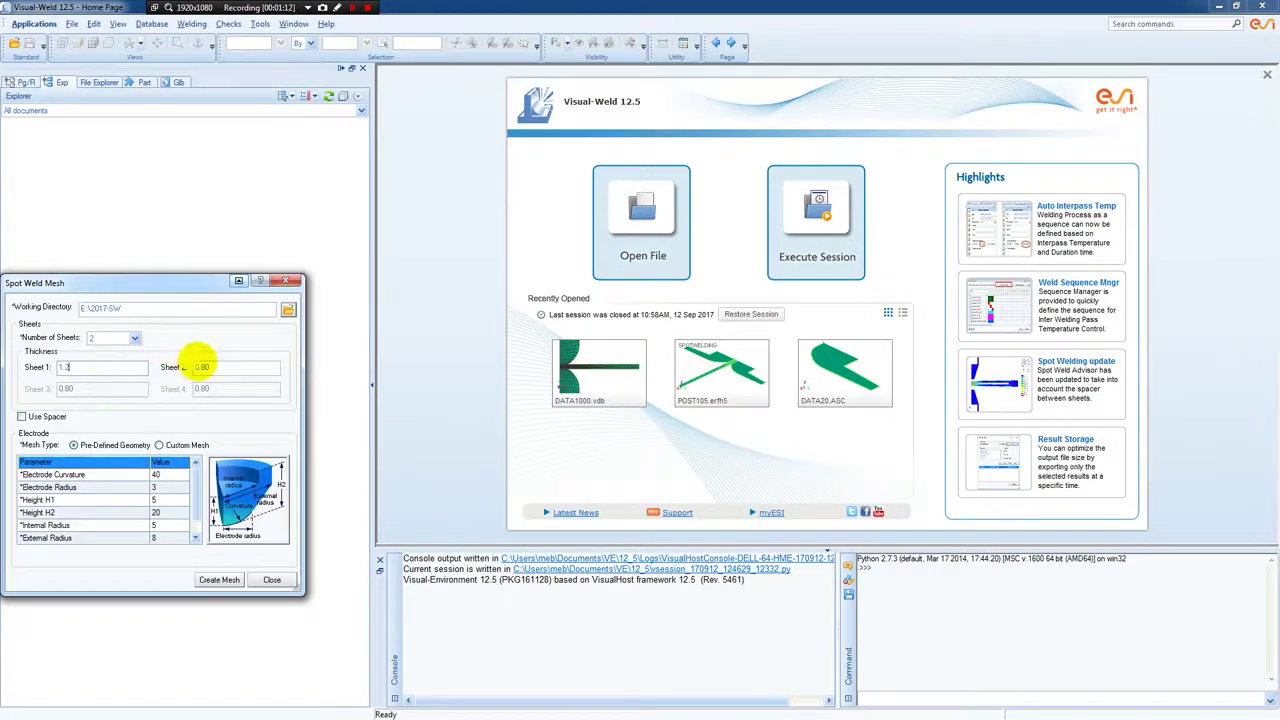
pyautogui.moveTo(217, 369); pyautogui.dragTo(191, 363)
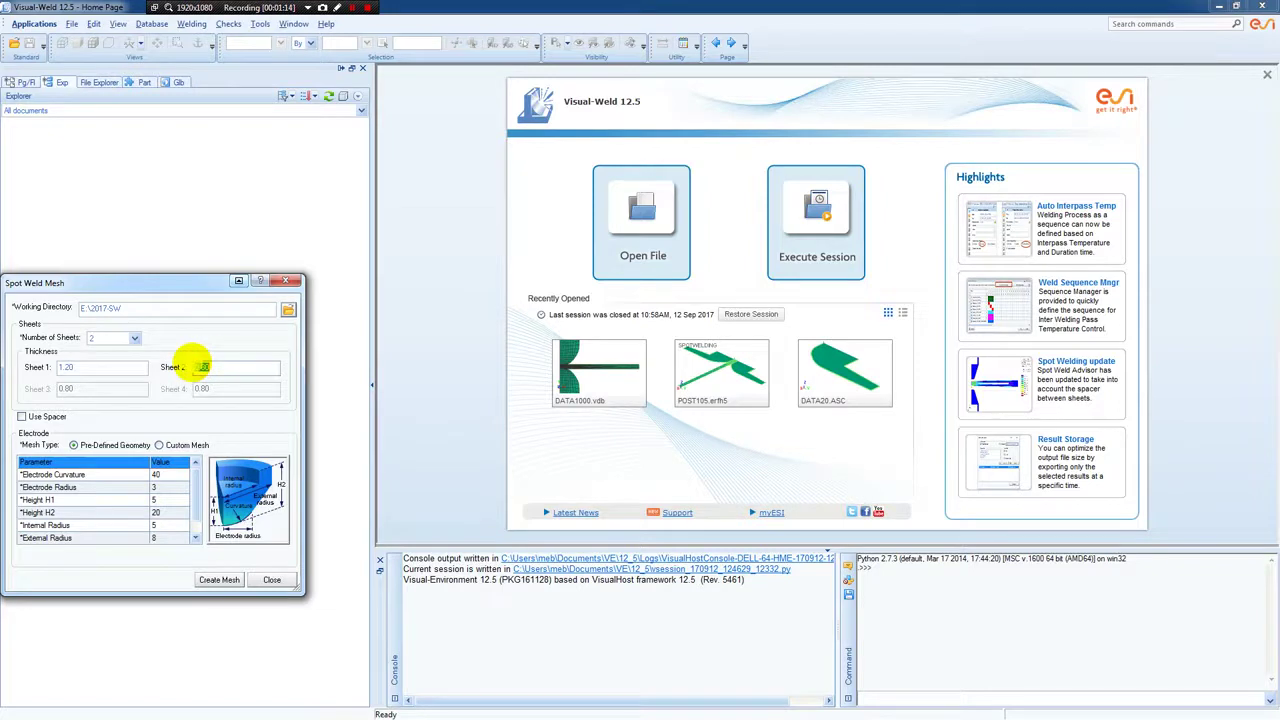
pyautogui.write('1')
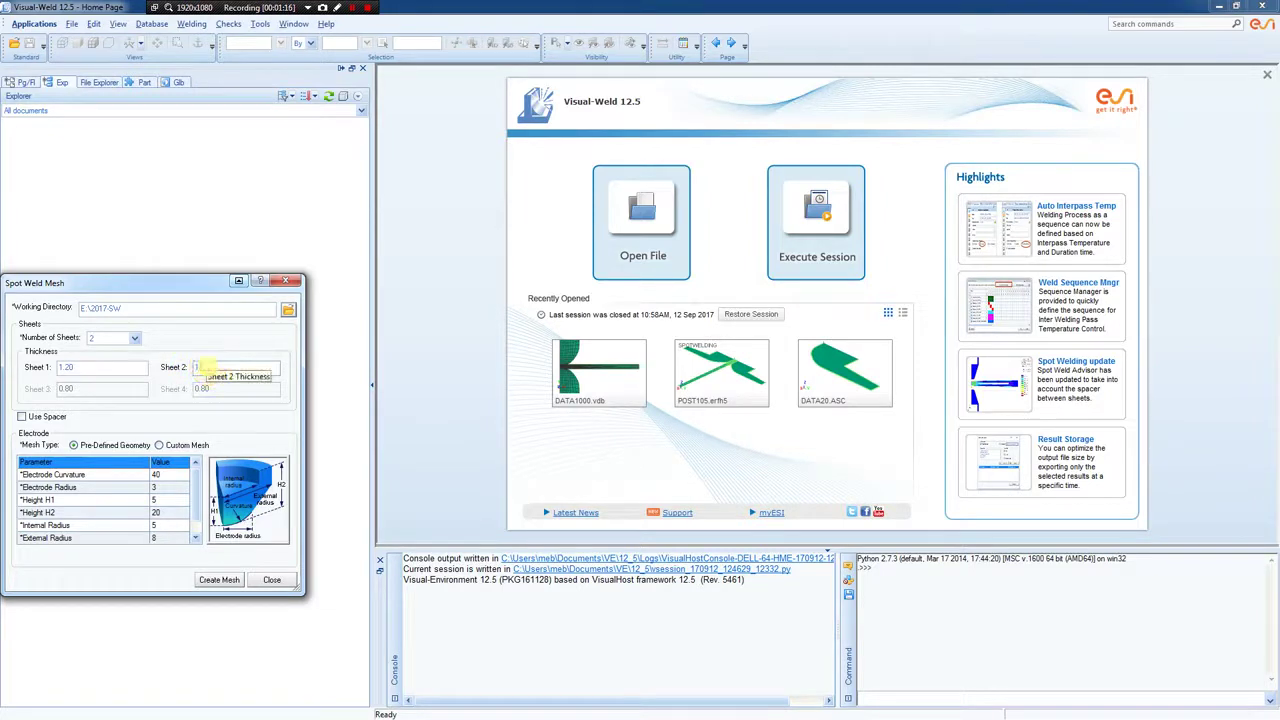
pyautogui.write('.2')
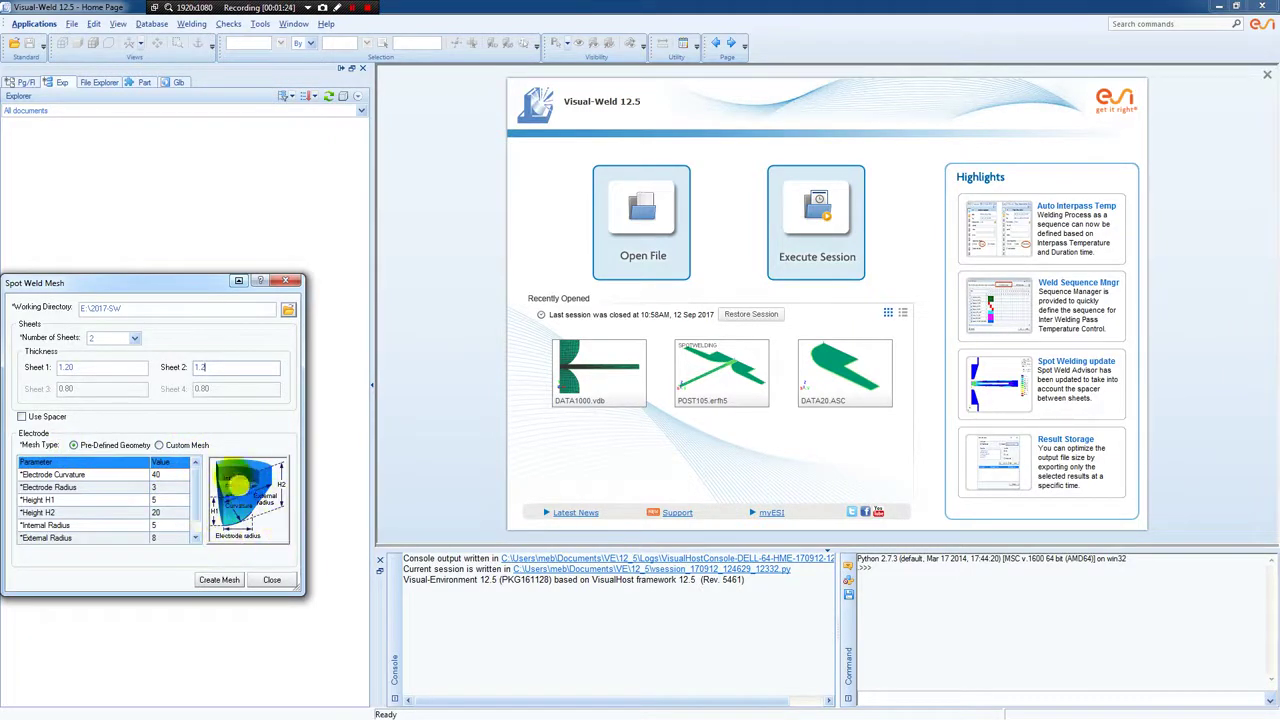
# Create the spot weld mesh using a custom electrode mesh from the file F3_R2_DATA20.ASC.
pyautogui.click(160, 445)
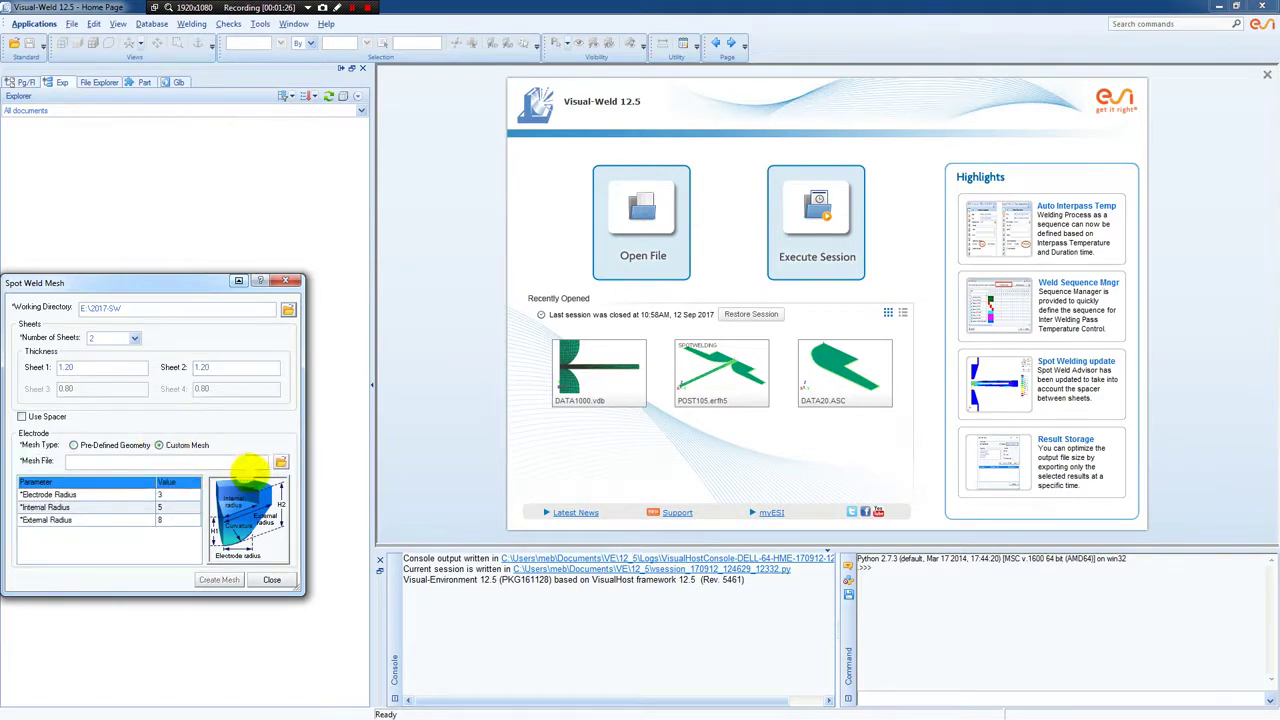
pyautogui.click(279, 462)
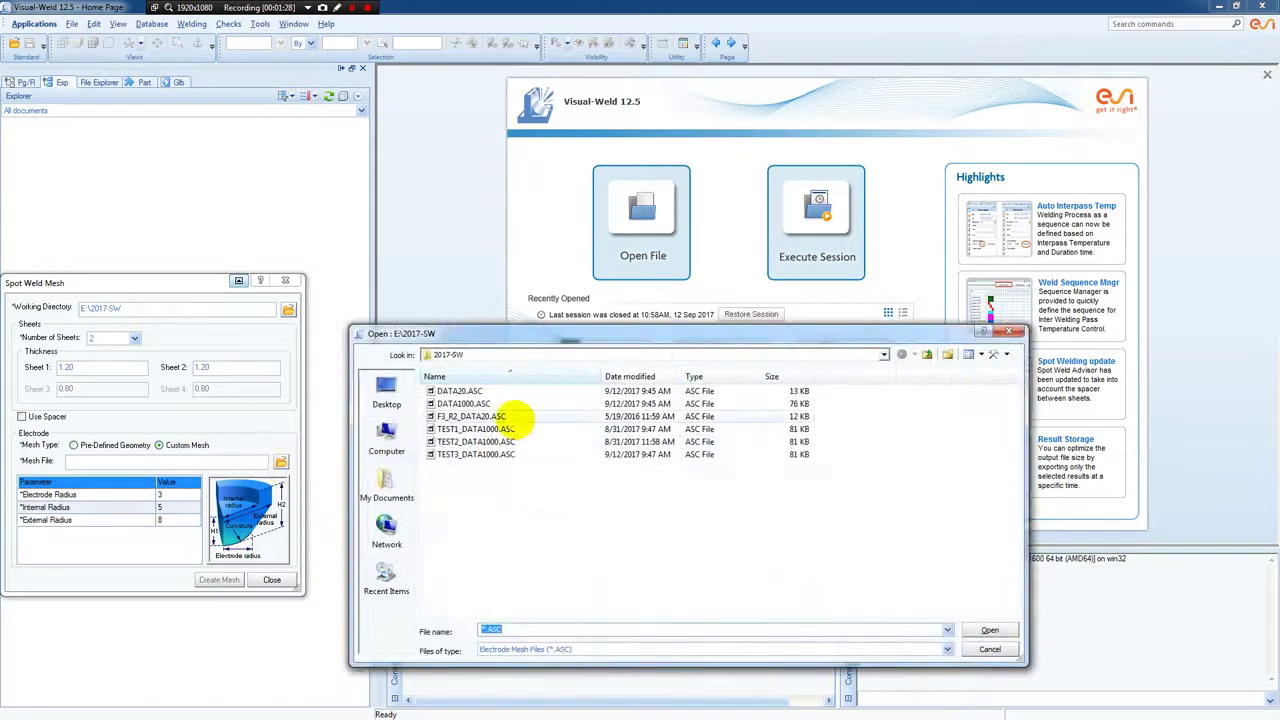
pyautogui.click(512, 416)
pyautogui.click(988, 629)
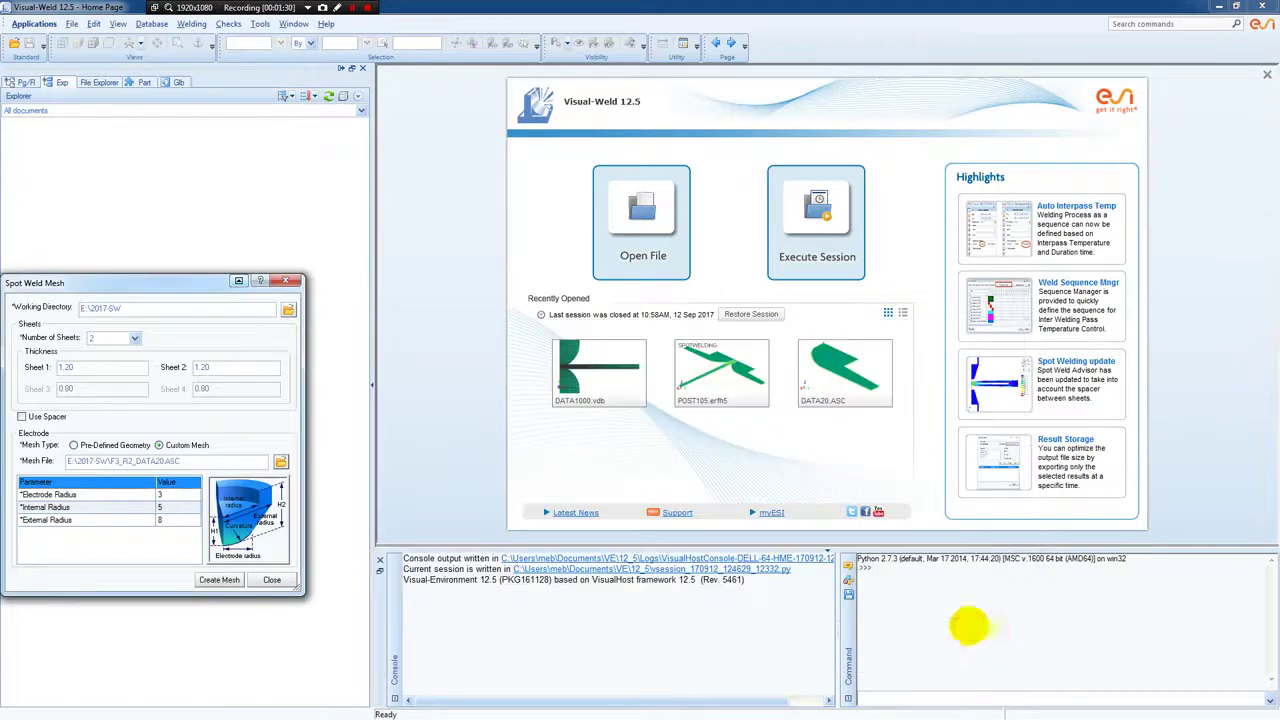
pyautogui.click(220, 580)
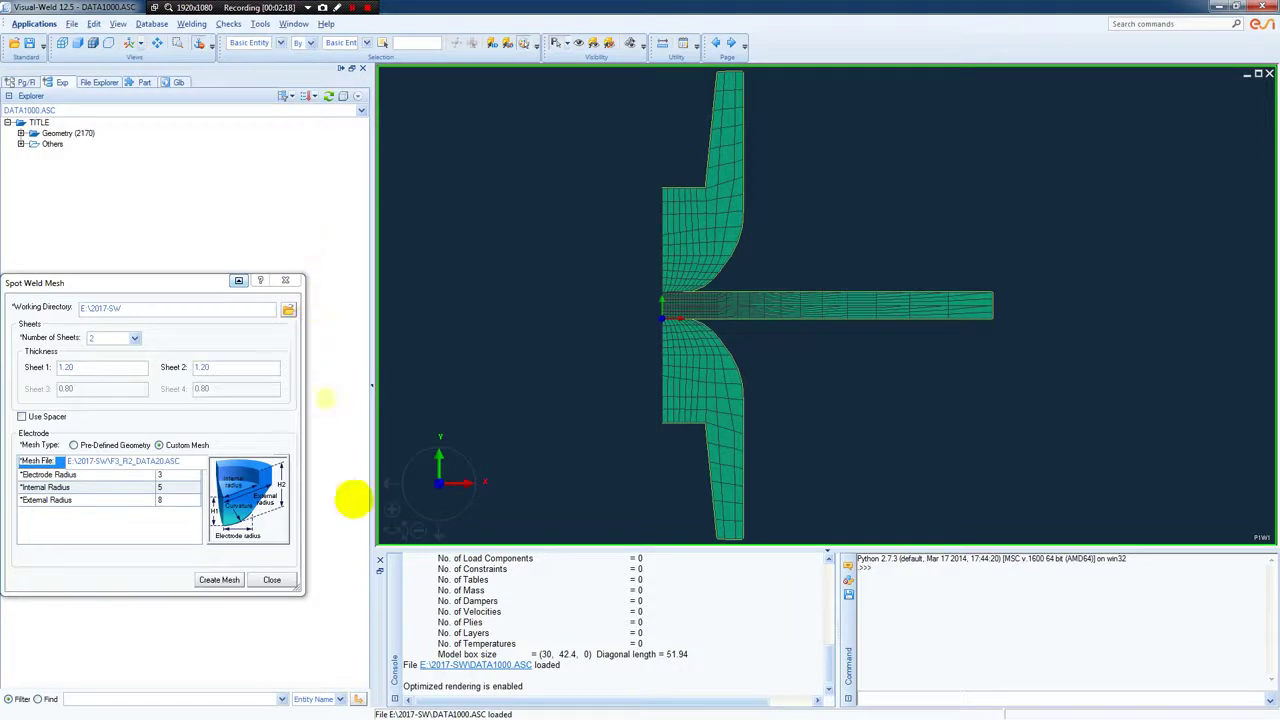
pyautogui.click(272, 580)
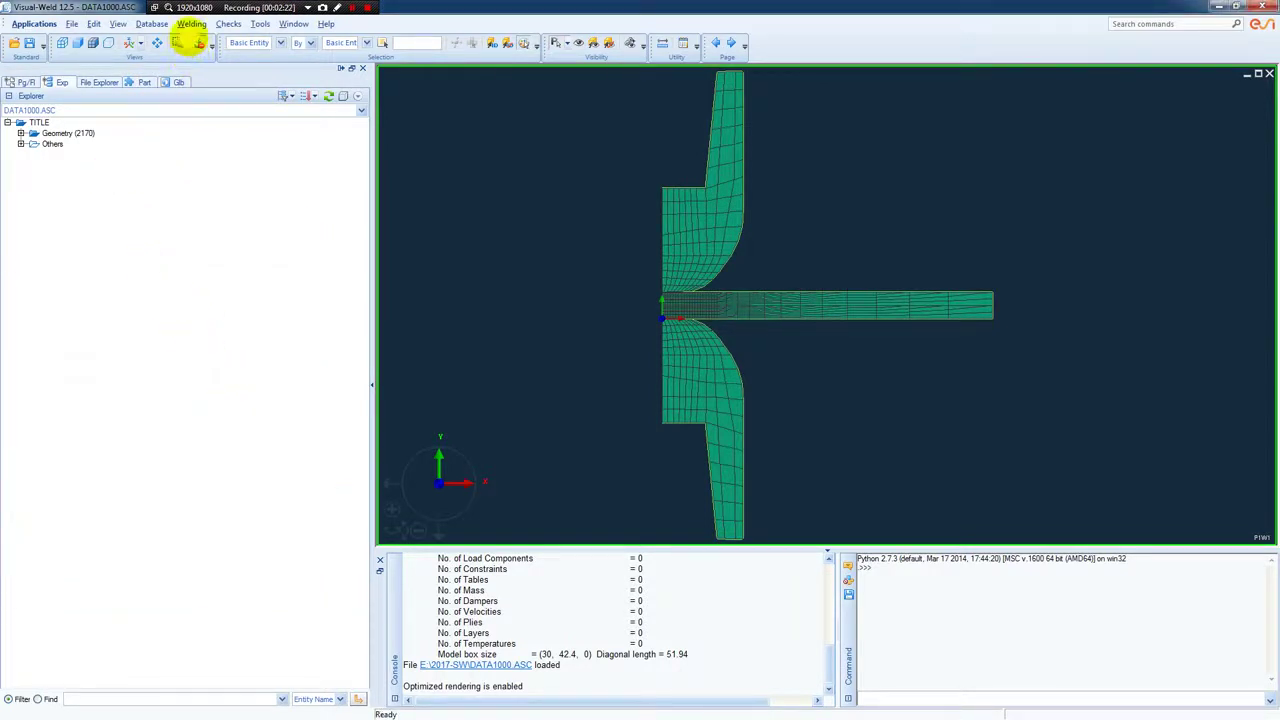
pyautogui.click(190, 25)
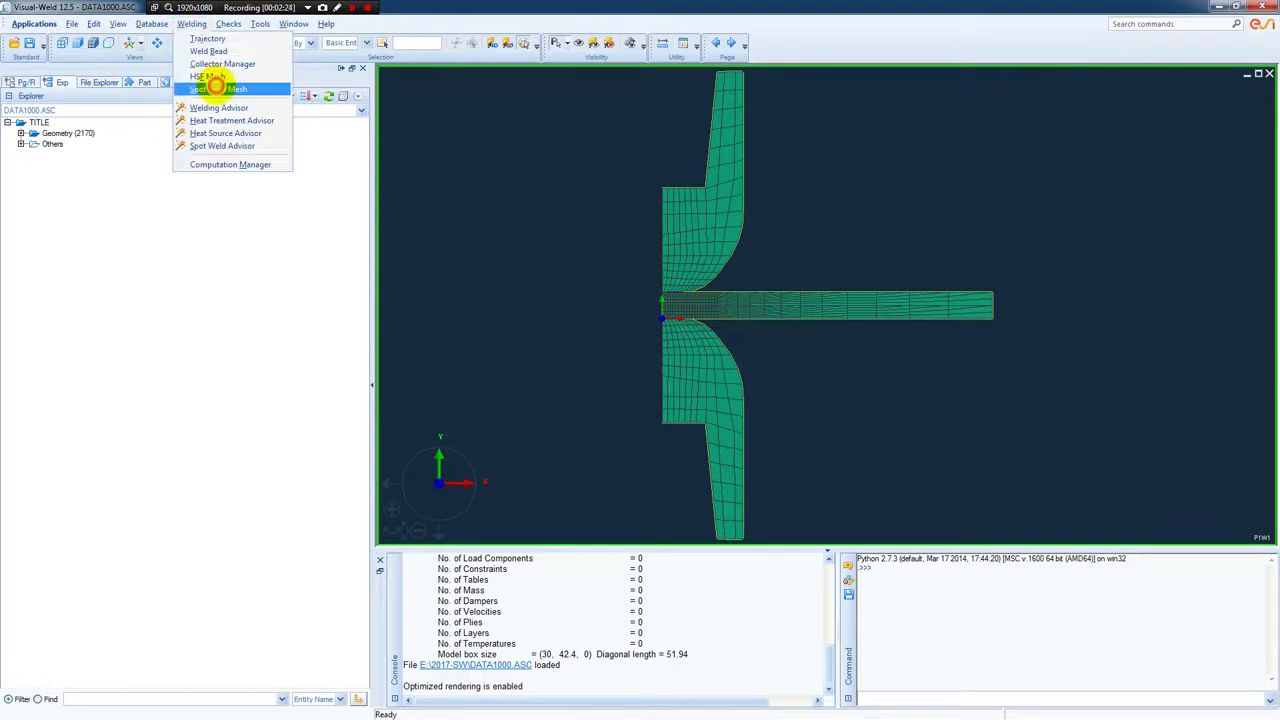
pyautogui.click(217, 89)
pyautogui.click(288, 370)
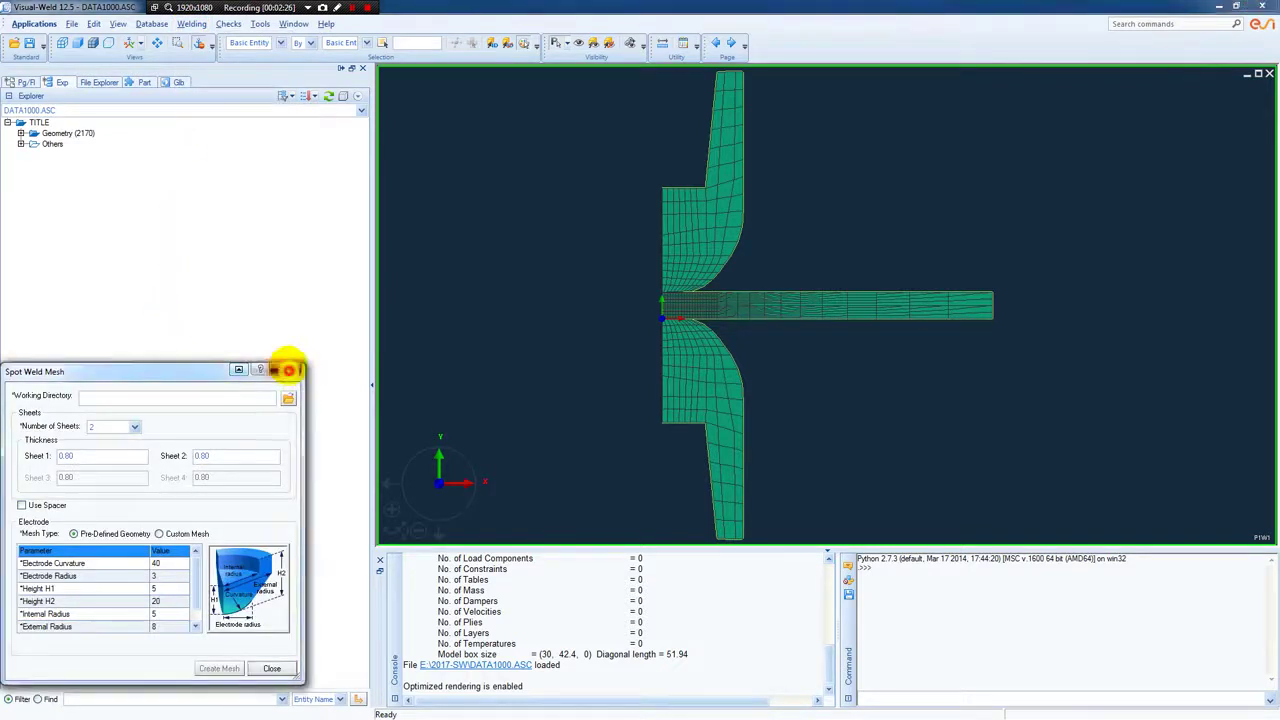
# Describe a Spot Weld Advisor project with name and title TEST4 and working directory E:\2017-SW.
pyautogui.click(190, 25)
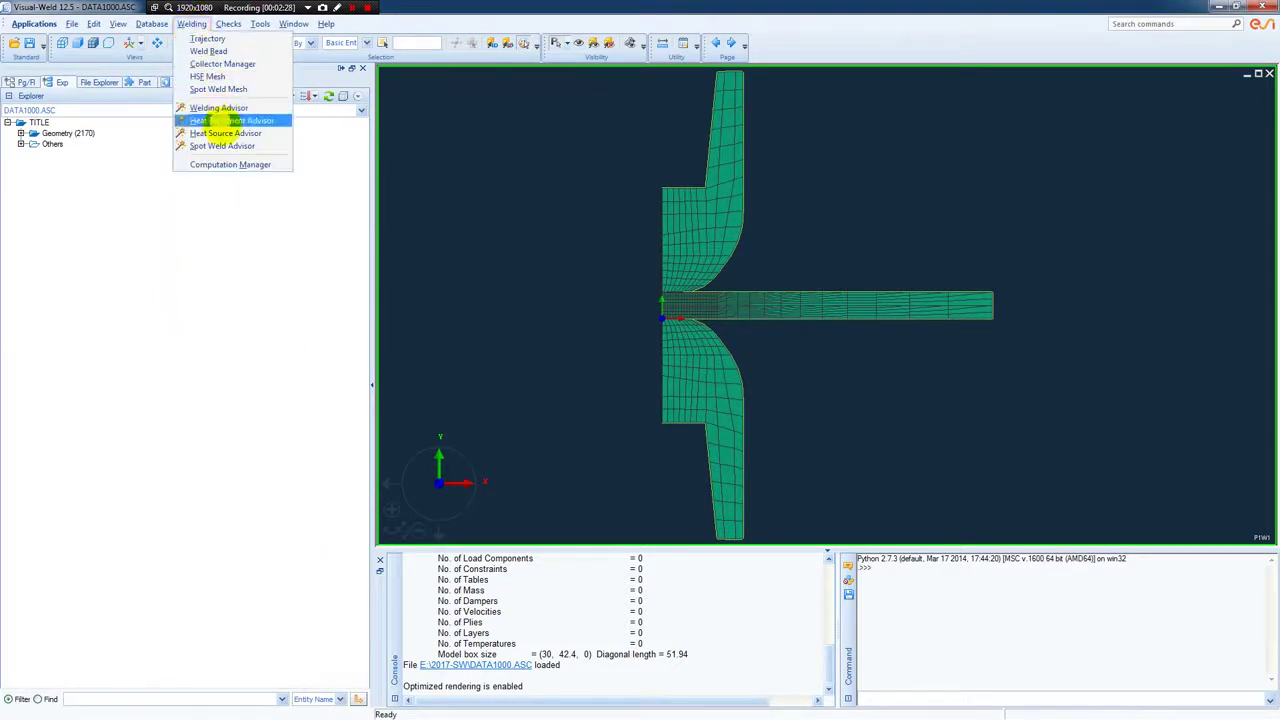
pyautogui.click(223, 145)
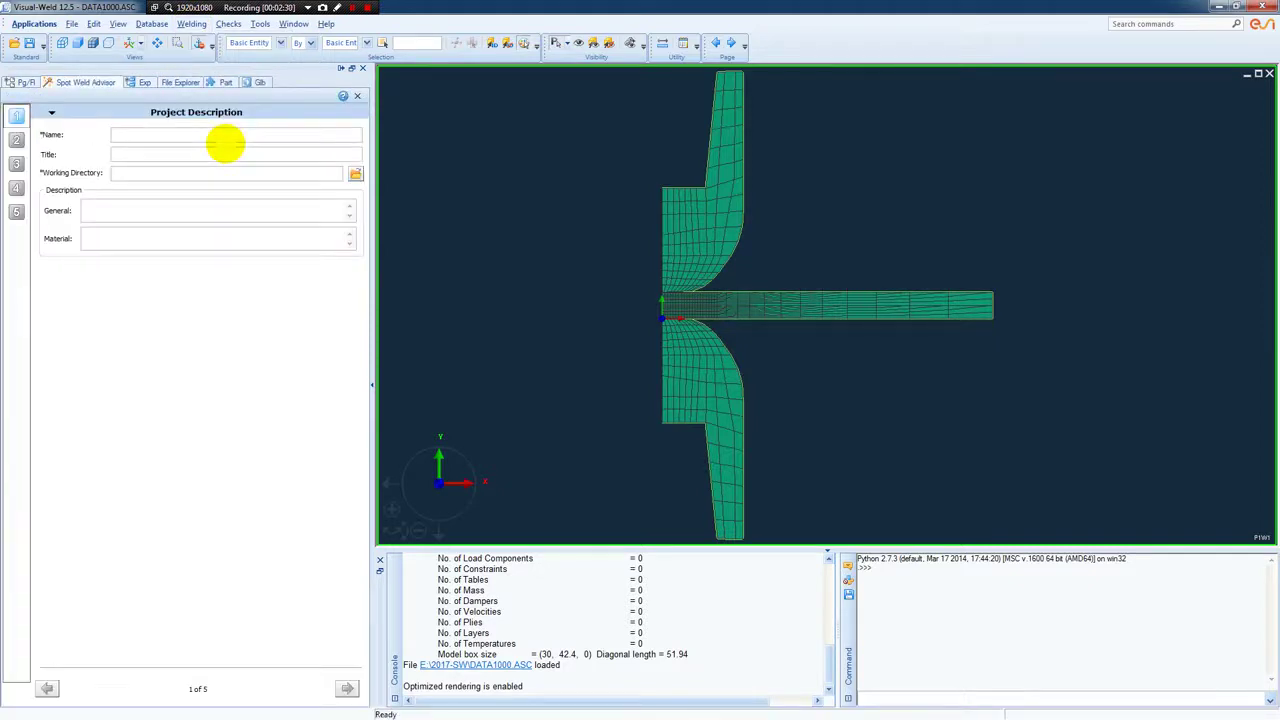
pyautogui.click(223, 133)
pyautogui.write('TEST')
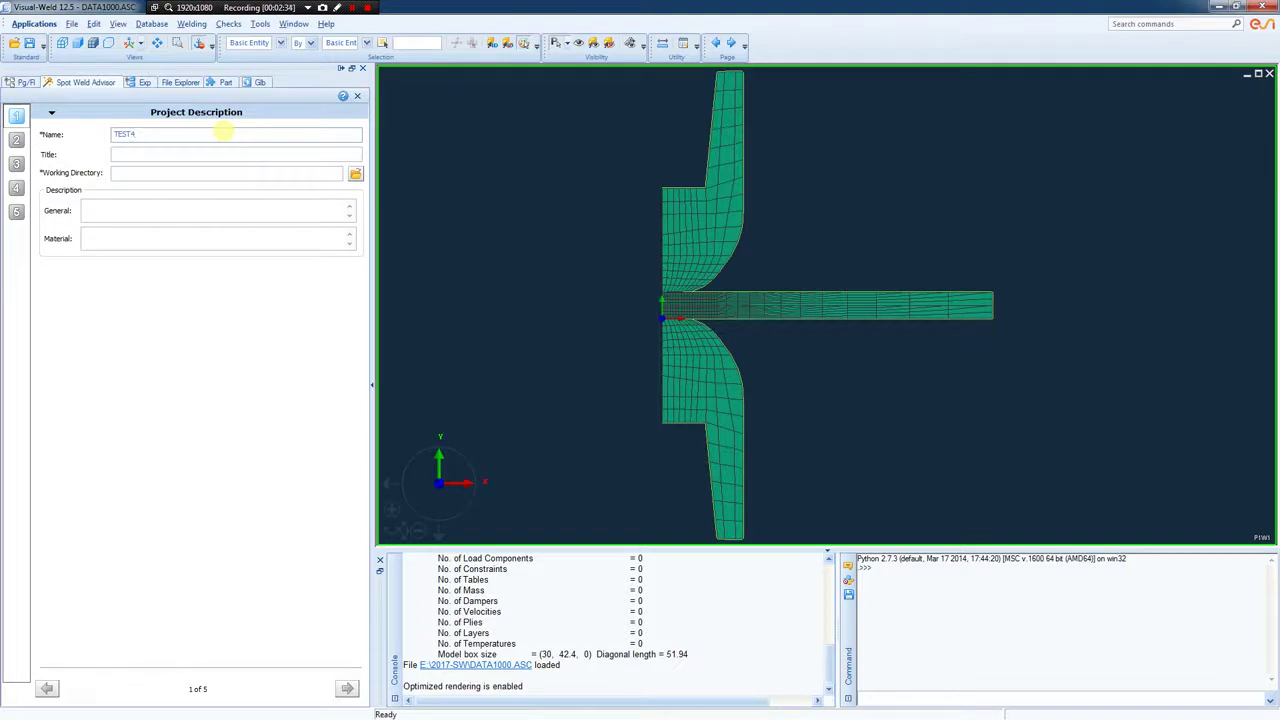
pyautogui.write('4')
pyautogui.click(214, 155)
pyautogui.click(355, 177)
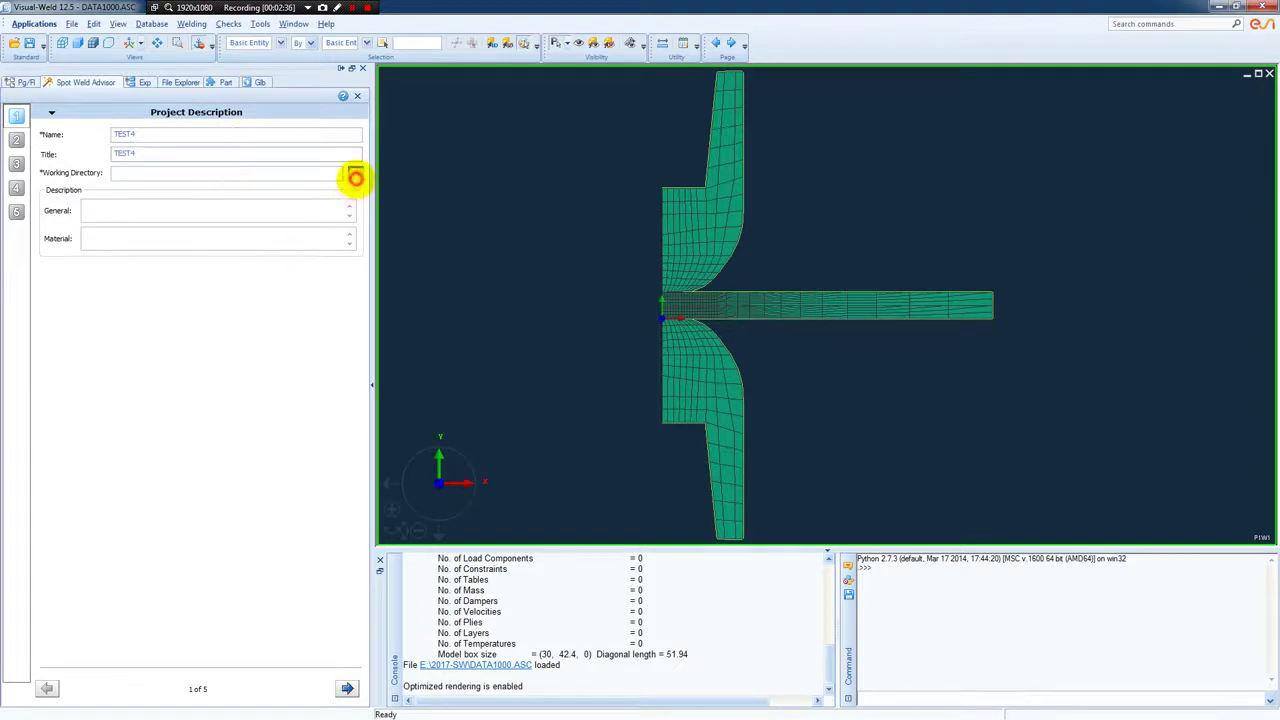
pyautogui.click(981, 628)
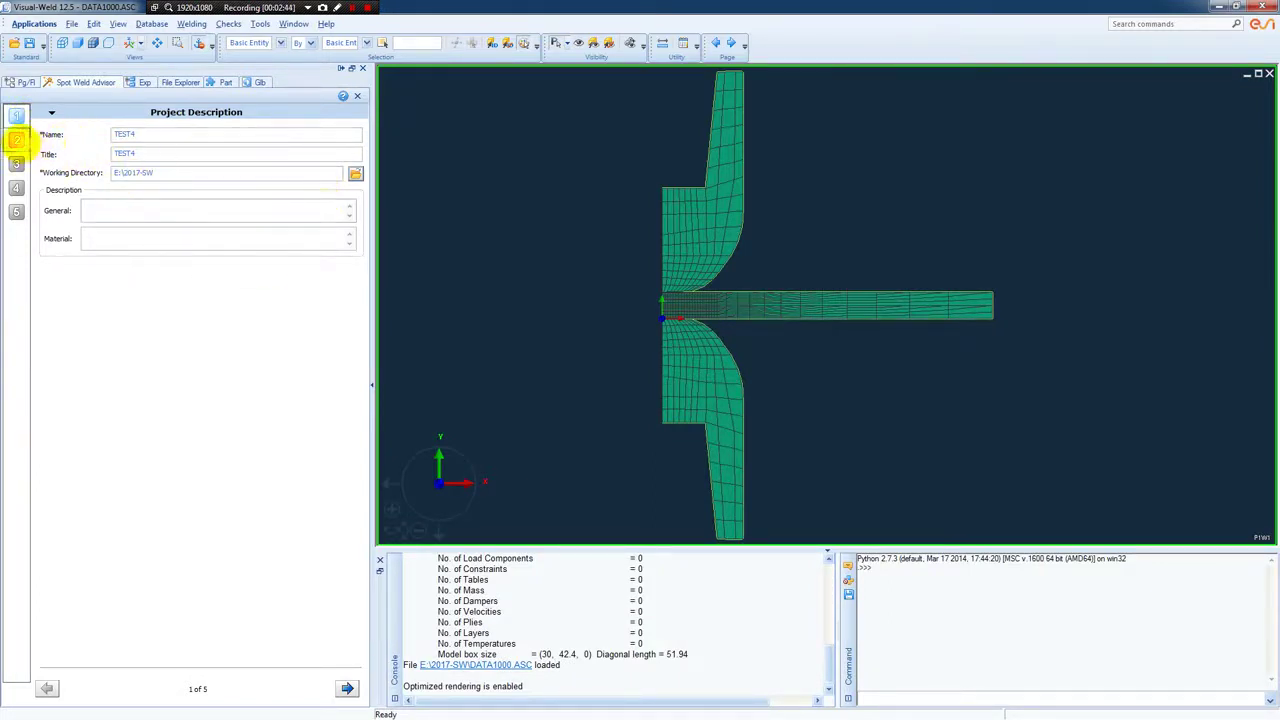
# Assign the DP600 material from the Public database to SHEET_1 and SHEET_2 in the sheet properties.
pyautogui.click(18, 139)
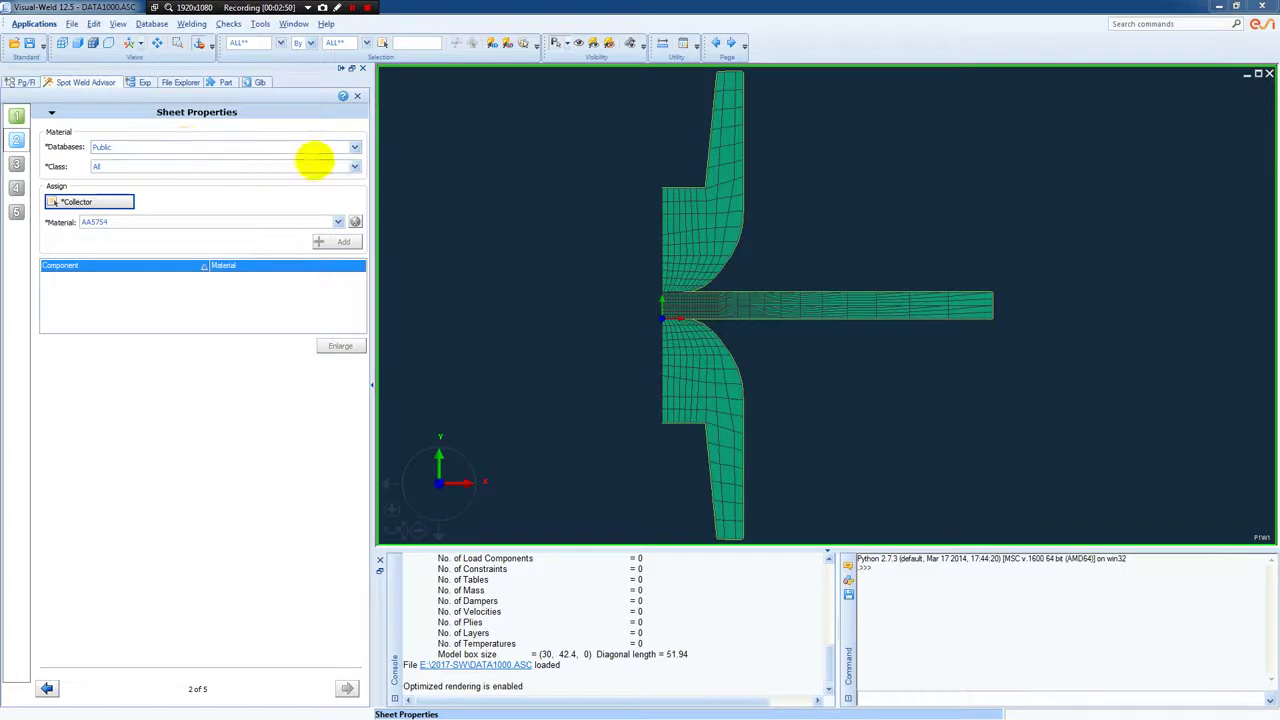
pyautogui.click(354, 146)
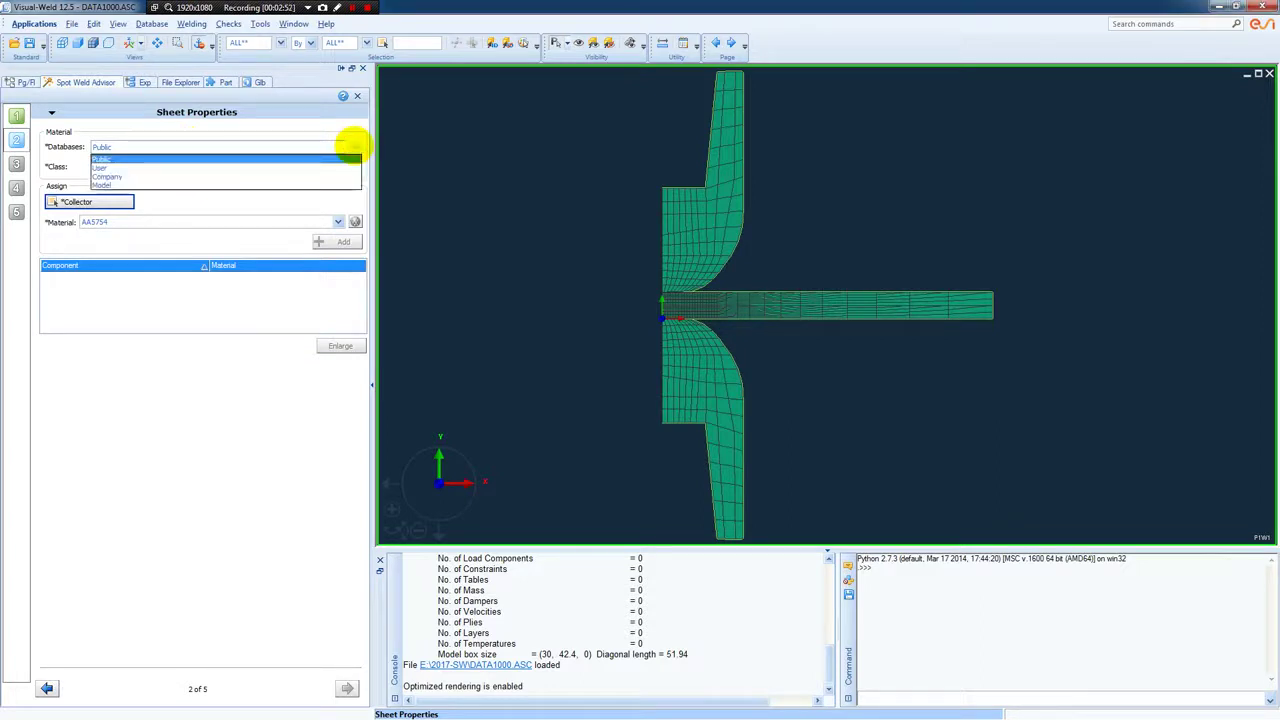
pyautogui.click(352, 147)
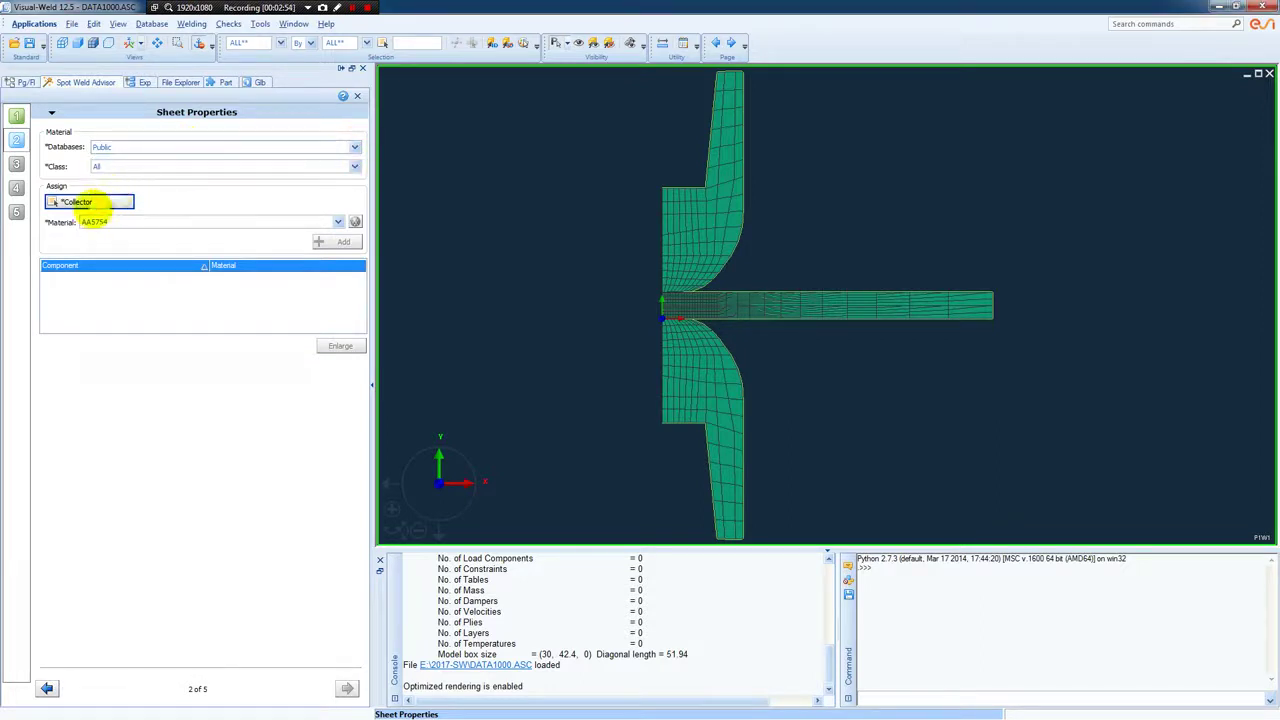
pyautogui.click(84, 202)
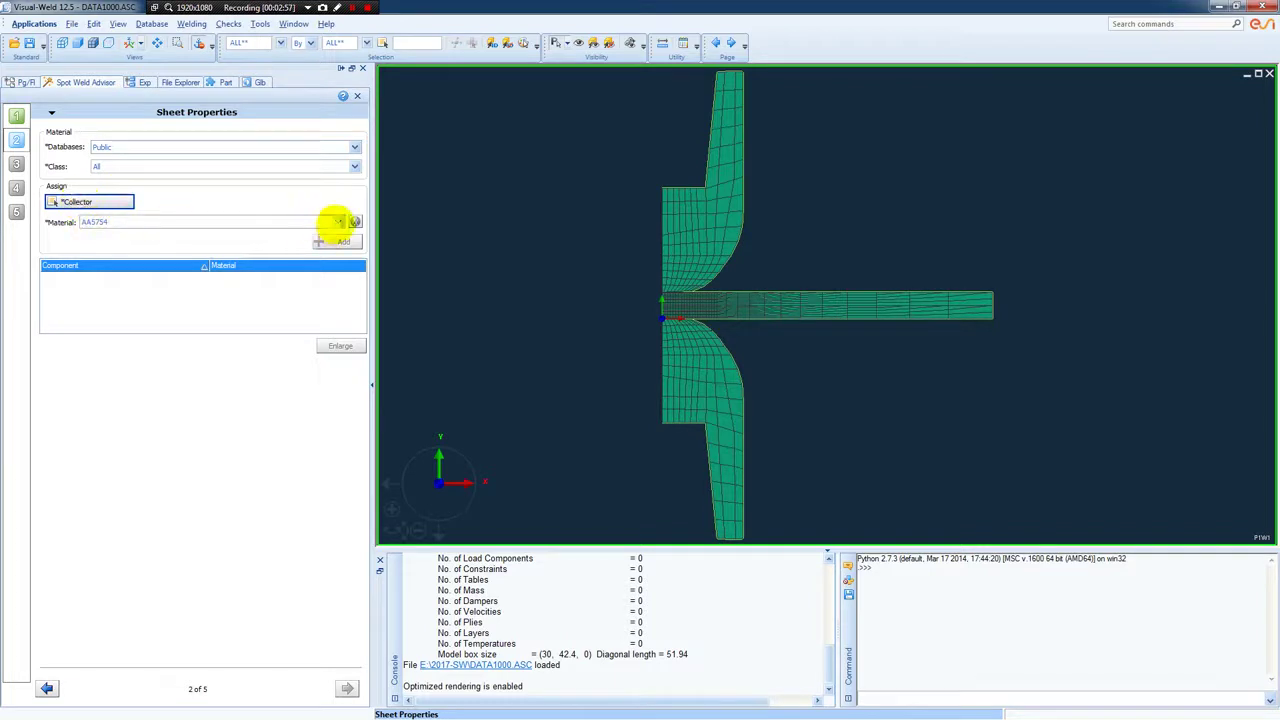
pyautogui.click(338, 221)
pyautogui.click(300, 250)
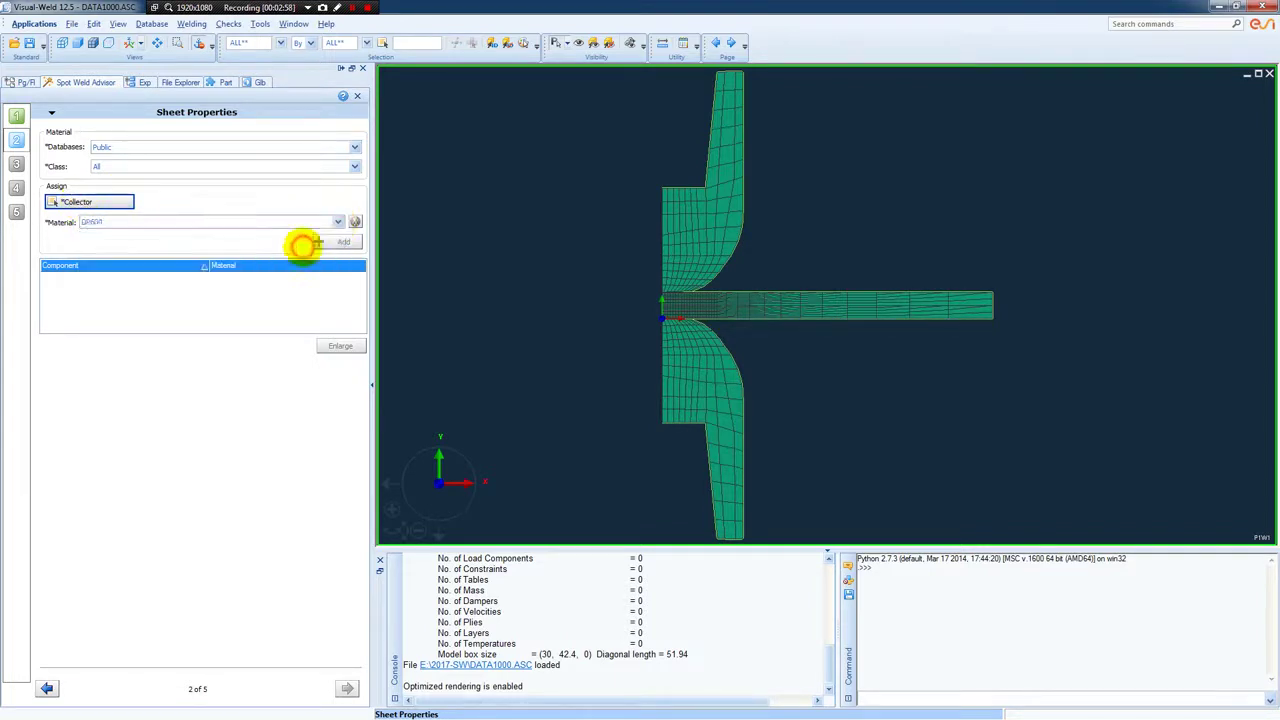
pyautogui.click(90, 201)
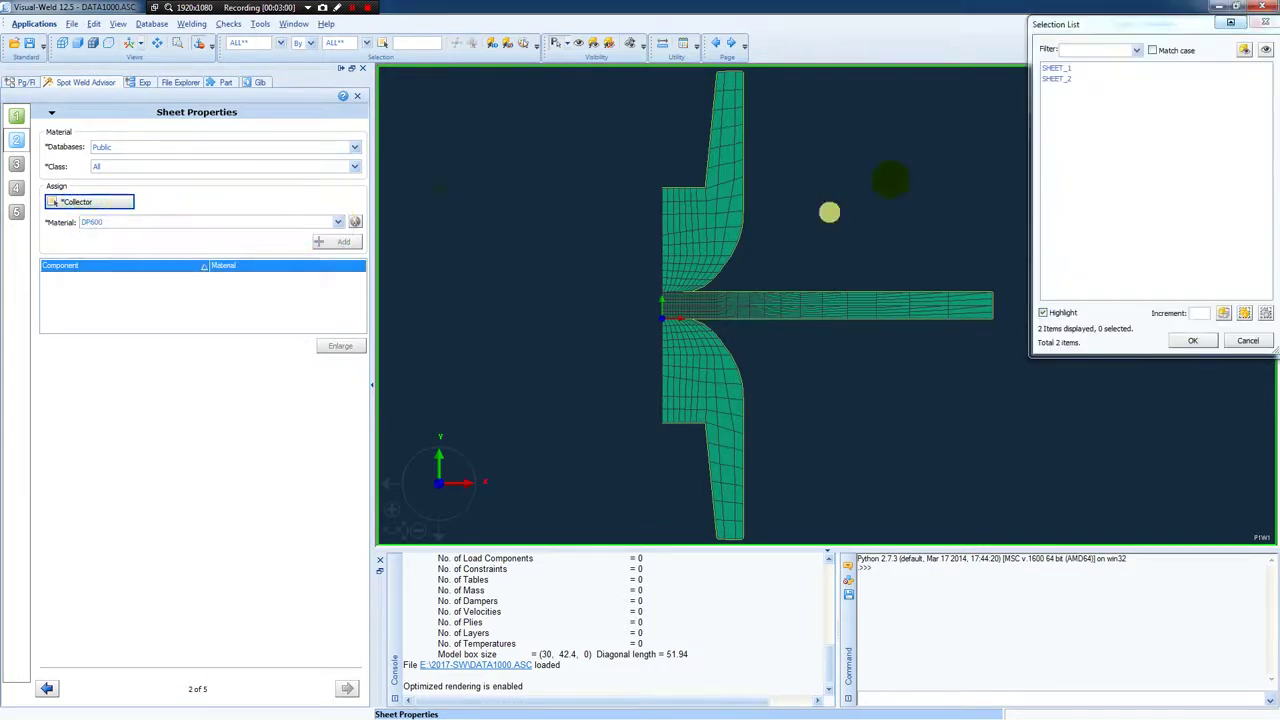
pyautogui.click(1055, 67)
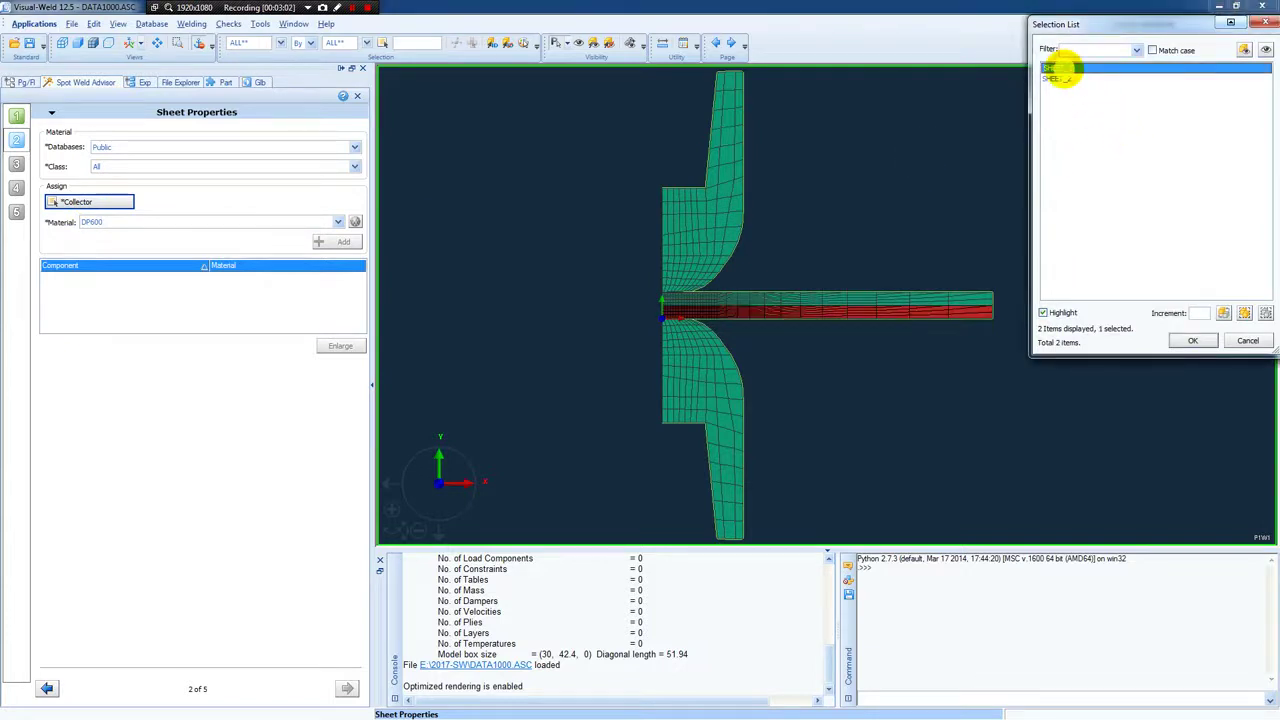
pyautogui.keyDown('ctrl'); pyautogui.click(1057, 78); pyautogui.keyUp('ctrl')
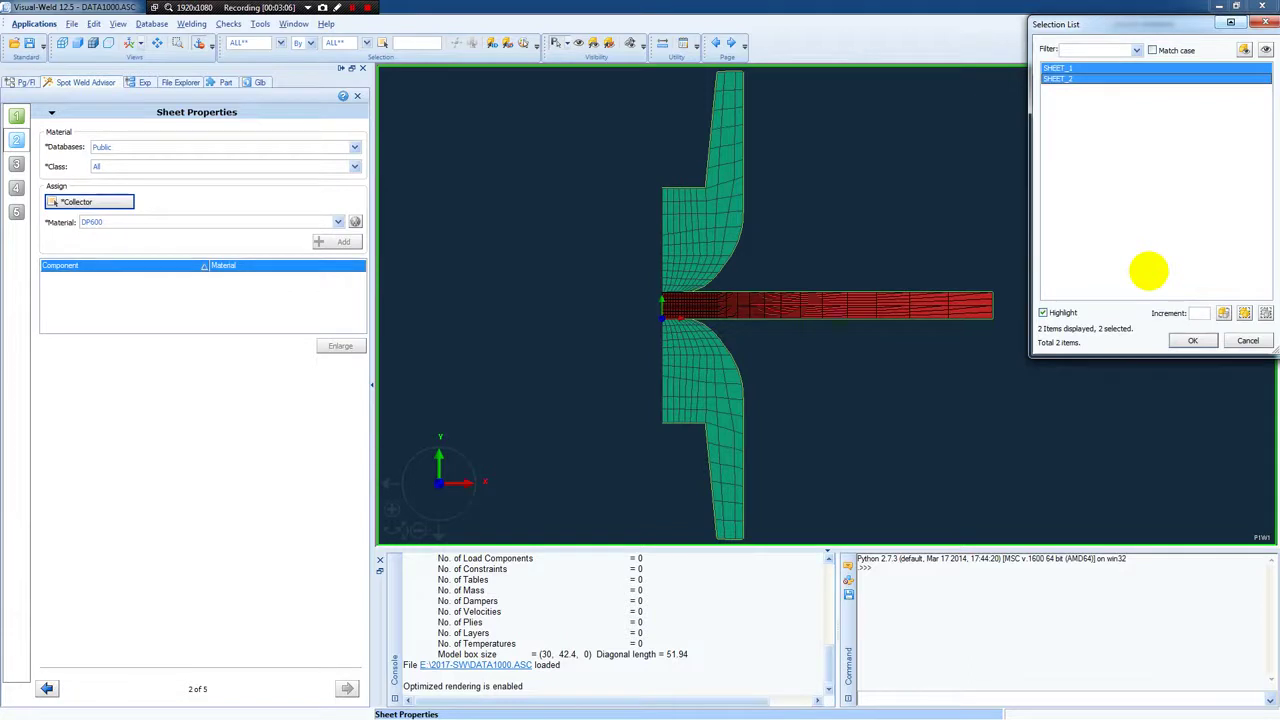
pyautogui.click(1191, 341)
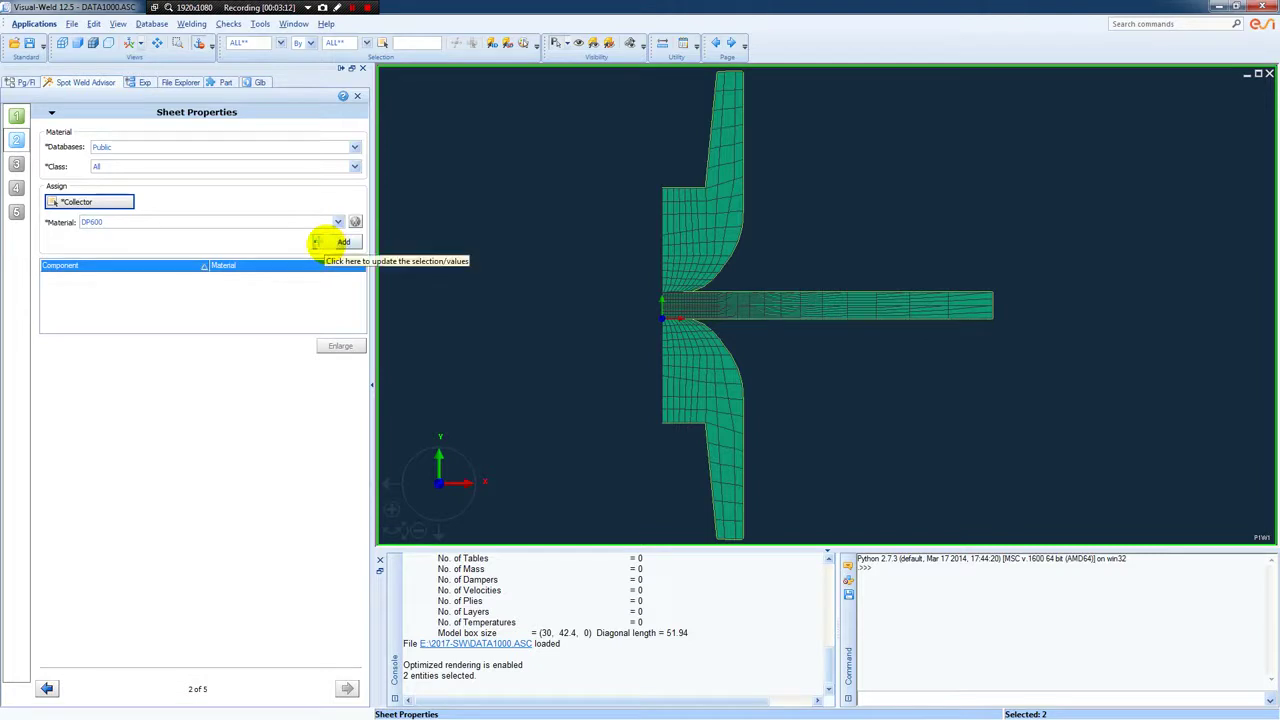
pyautogui.click(330, 242)
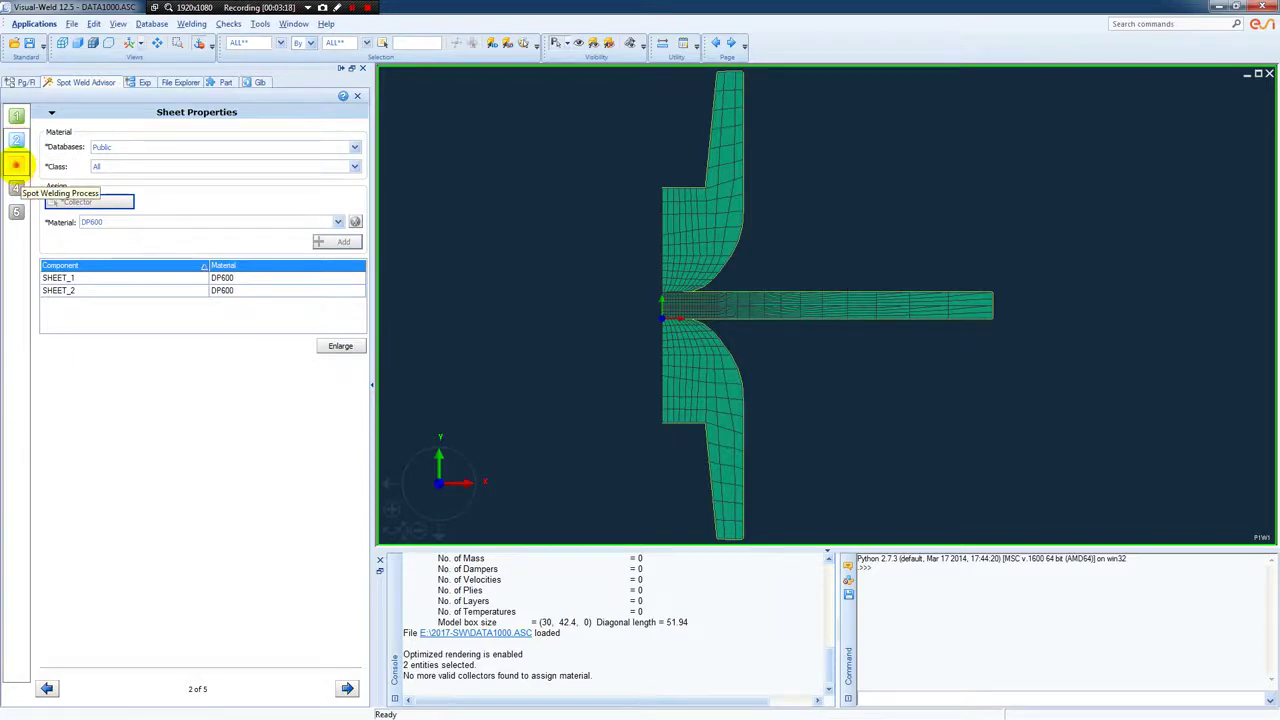
# Set the intensity frequency of the spot welding process to 60 Hz.
pyautogui.click(16, 163)
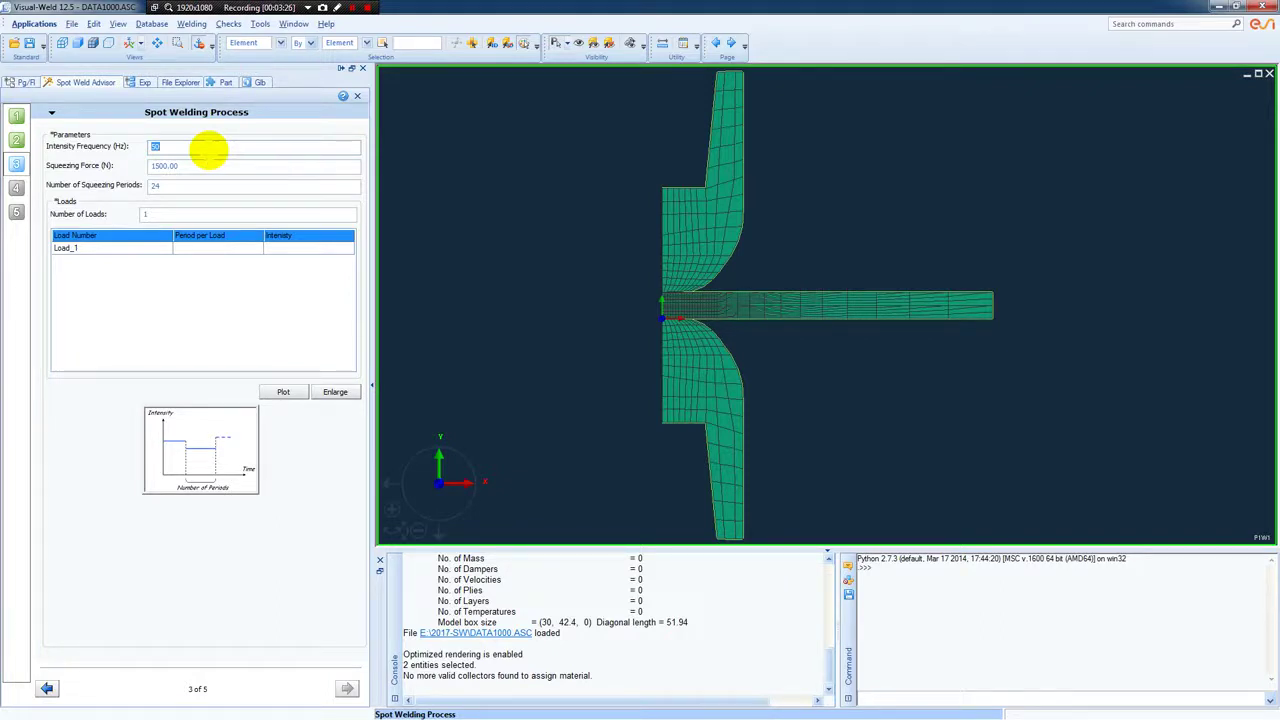
pyautogui.write('60')
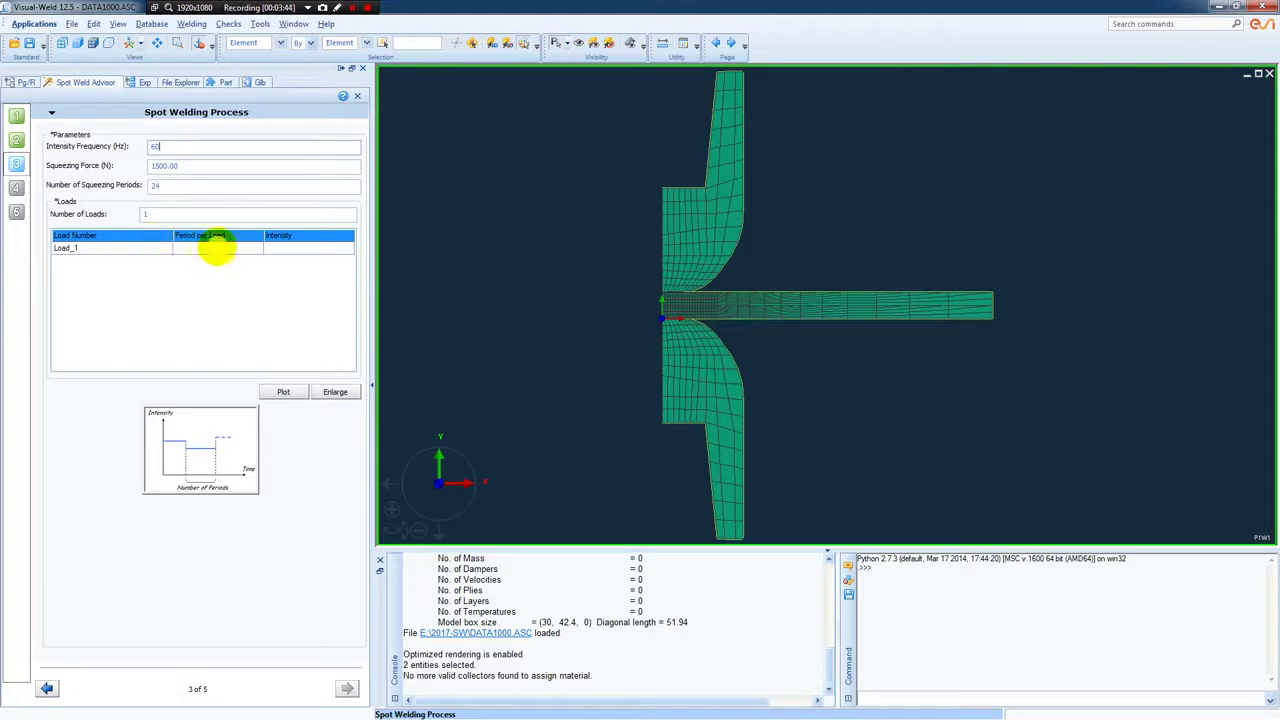
pyautogui.click(205, 249)
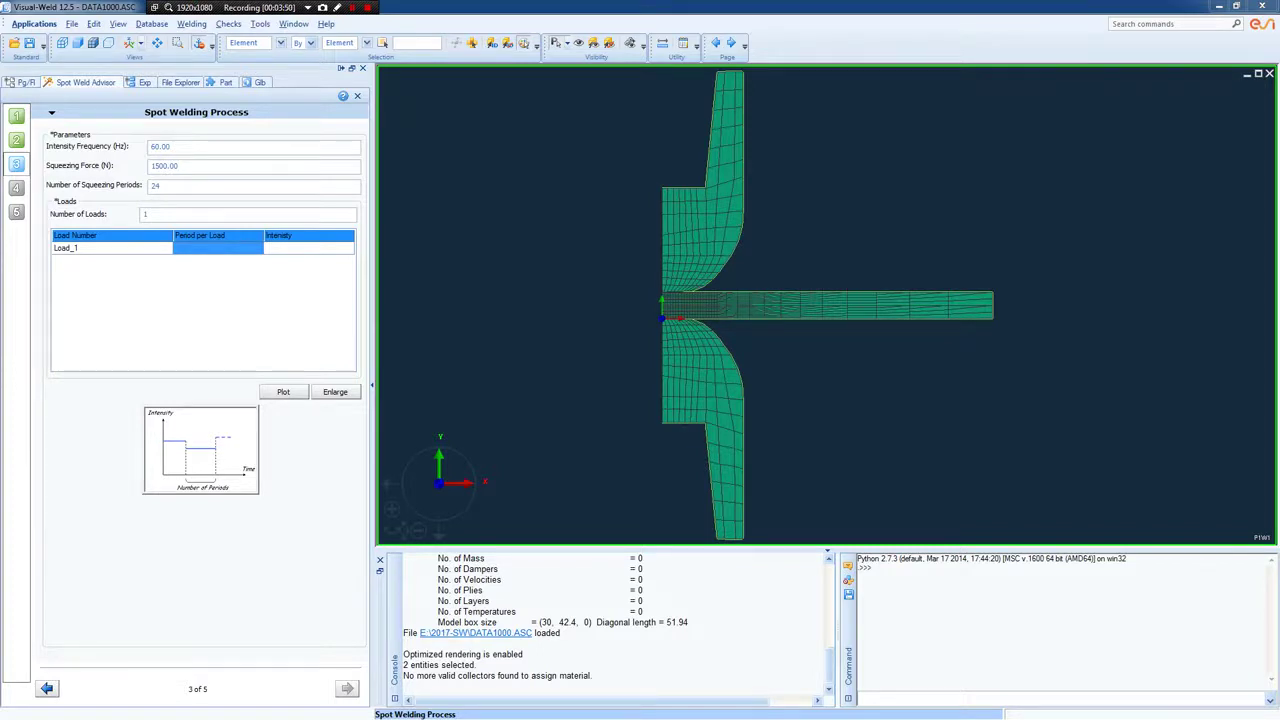
# Switch to a blank Notepad document, set its font size to 18 and place its window below the loads table.
pyautogui.moveTo(1279, 335); pyautogui.dragTo(309, 236)
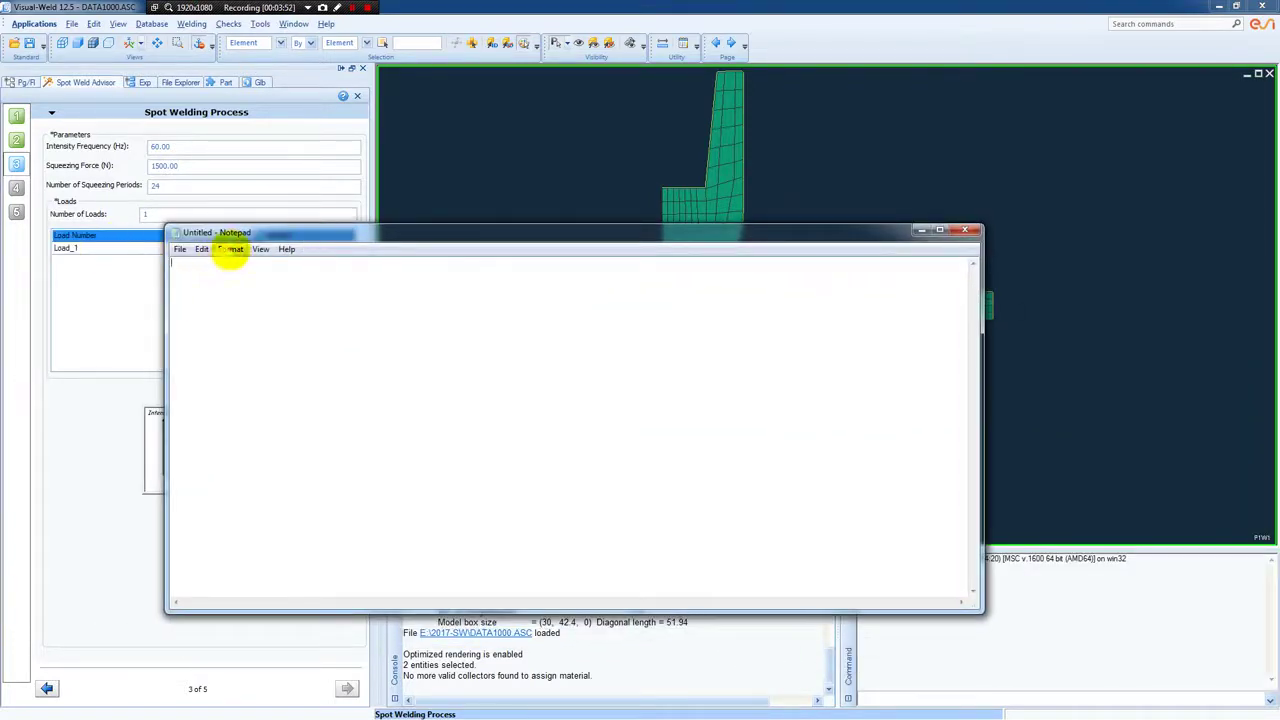
pyautogui.click(230, 249)
pyautogui.click(225, 264)
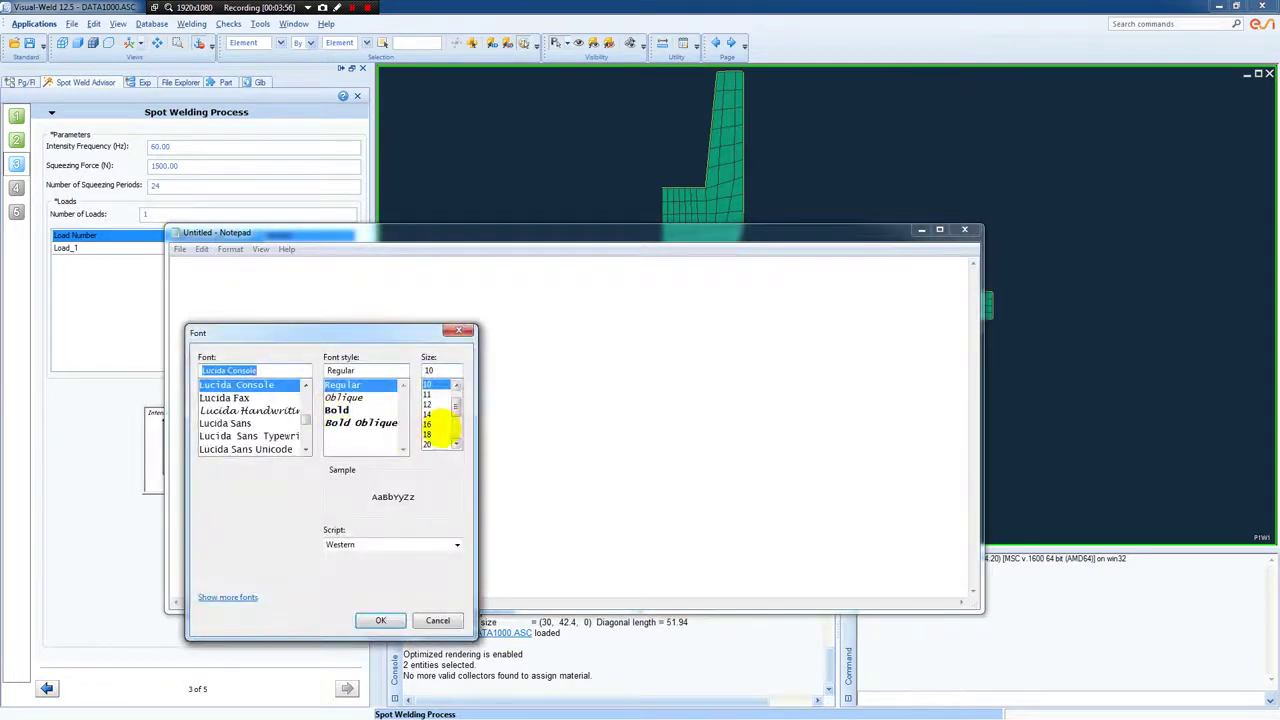
pyautogui.click(427, 434)
pyautogui.click(380, 620)
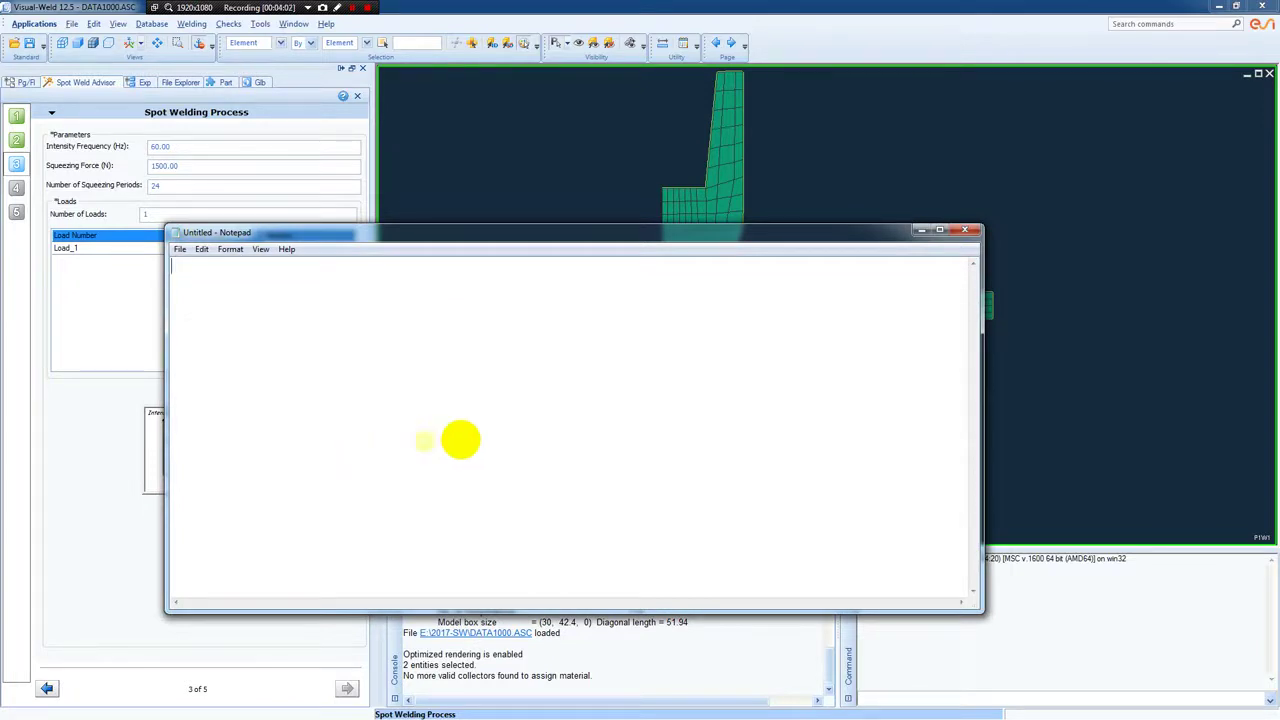
pyautogui.moveTo(352, 231); pyautogui.dragTo(333, 270)
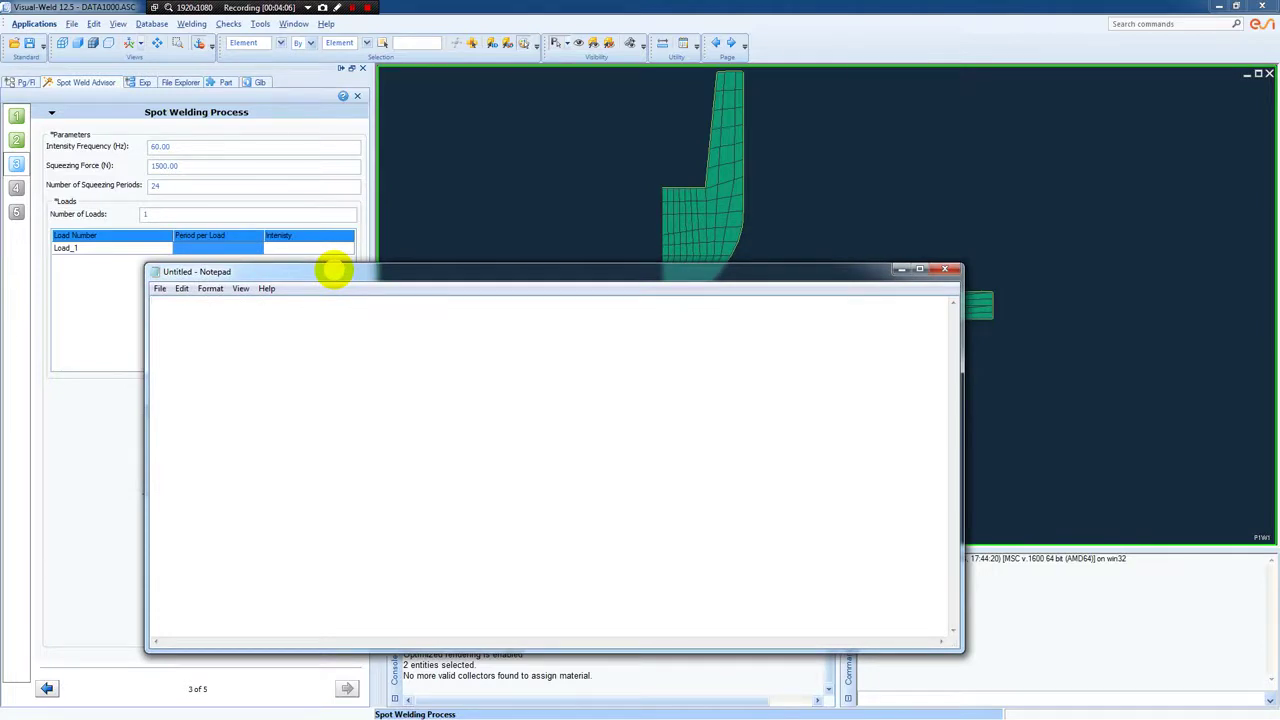
# Write "Period = Cycles" as the first line of the note.
pyautogui.write('Perid')
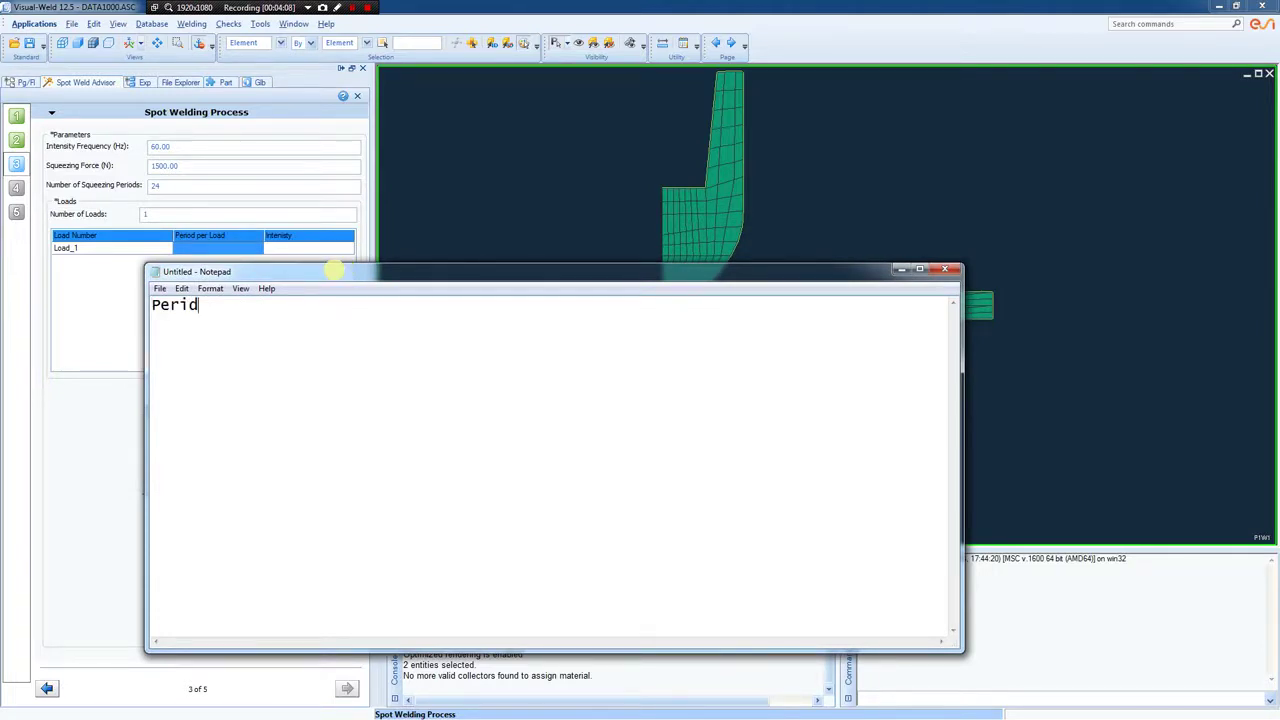
pyautogui.press('BackSpace')
pyautogui.write('od = CC')
pyautogui.press('BackSpace')
pyautogui.write('ycles  1 Cy')
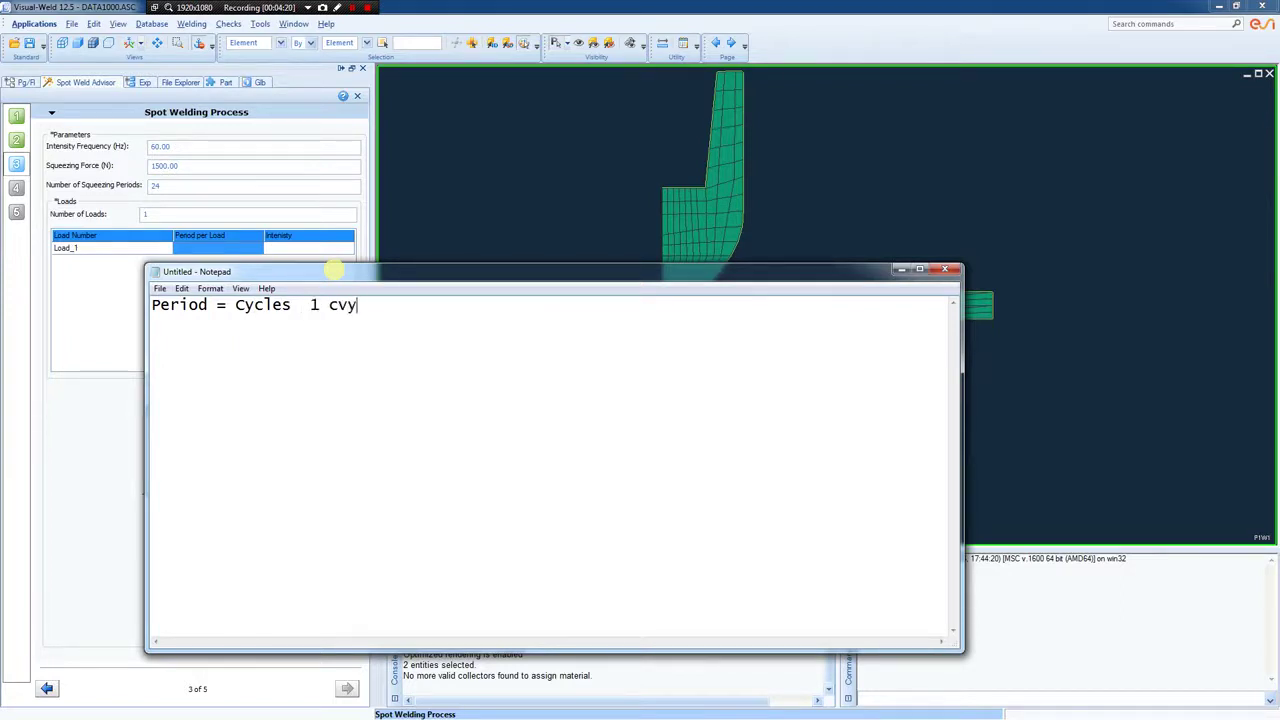
pyautogui.press('BackSpace')
pyautogui.press('BackSpace')
pyautogui.press('BackSpace')
pyautogui.press('BackSpace')
pyautogui.press('BackSpace')
pyautogui.press('BackSpace')
# Add a second line to the note, after a blank line, reading "1 cycle = 1/60 = 0.167".
pyautogui.press('Return')
pyautogui.press('Return')
pyautogui.write('1 cycle')
pyautogui.write(' -')
pyautogui.press('BackSpace')
pyautogui.press('BackSpace')
pyautogui.write('= 1')
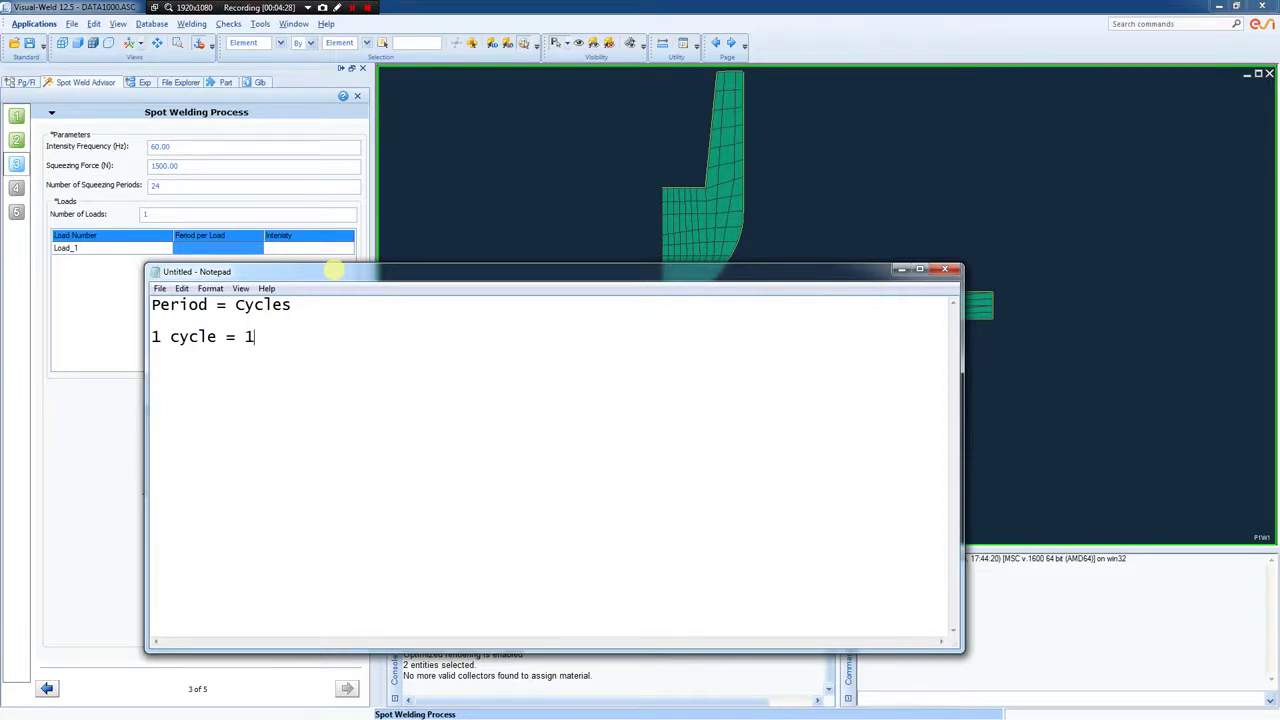
pyautogui.write('/60')
pyautogui.write('= 0.167')
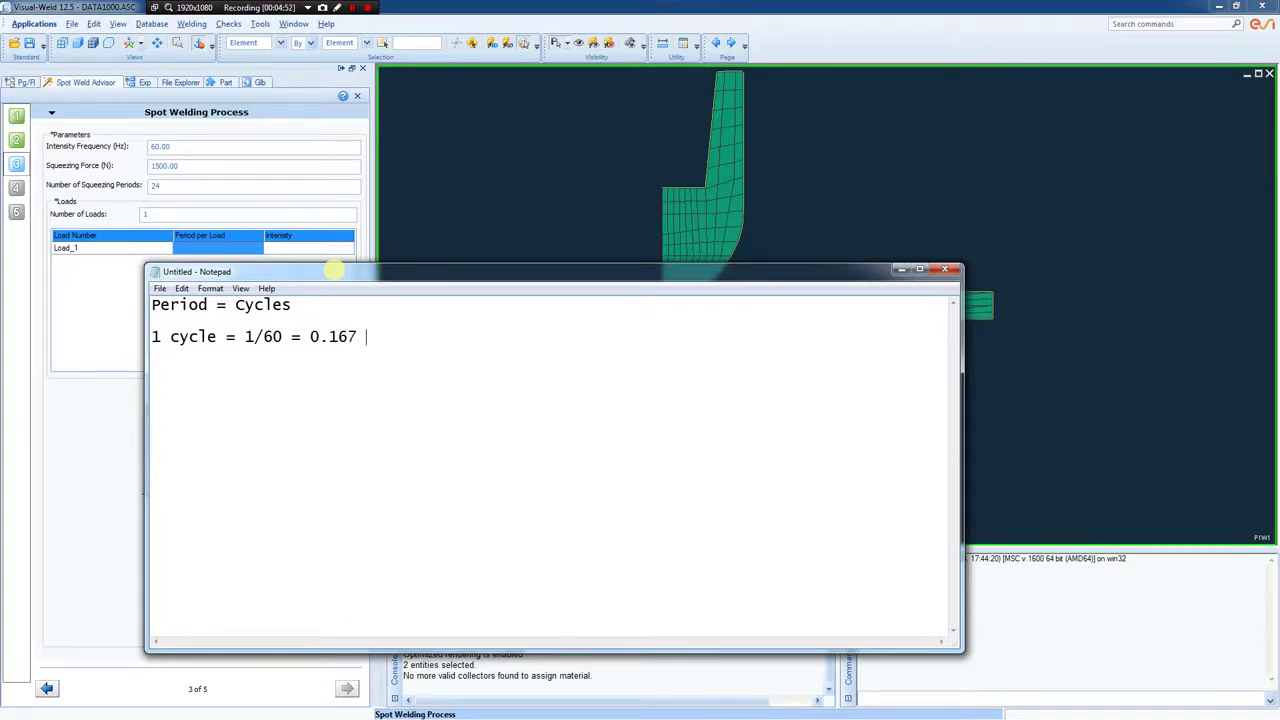
# Correct the cycle duration in the note to 0.0167 seconds and add "= 16.7 ms" after it.
pyautogui.press('Left')
pyautogui.press('Left')
pyautogui.press('Left')
pyautogui.write('0')
pyautogui.press('End')
pyautogui.write('seconds')
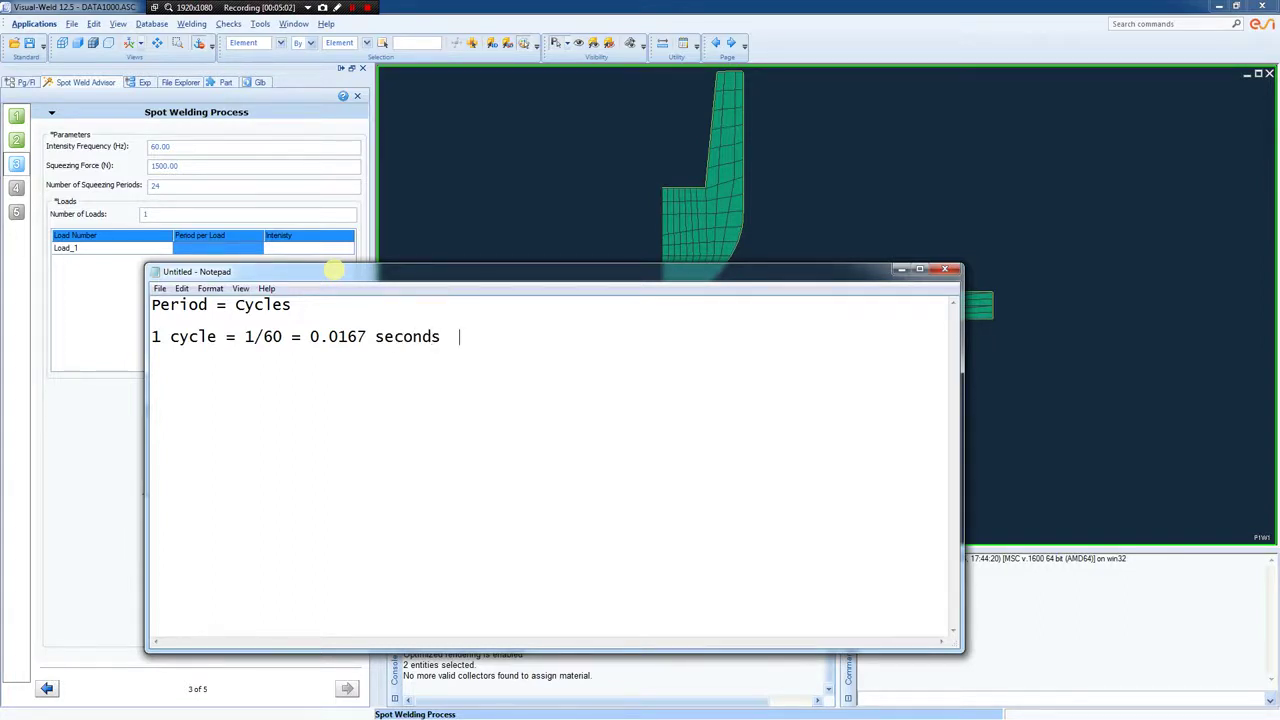
pyautogui.write('  = 1')
pyautogui.write('6.7 ms')
# Add the line "24 = 400 ms" to the note and return to Visual-Weld.
pyautogui.press('Return')
pyautogui.press('Return')
pyautogui.write('24 = 400 ')
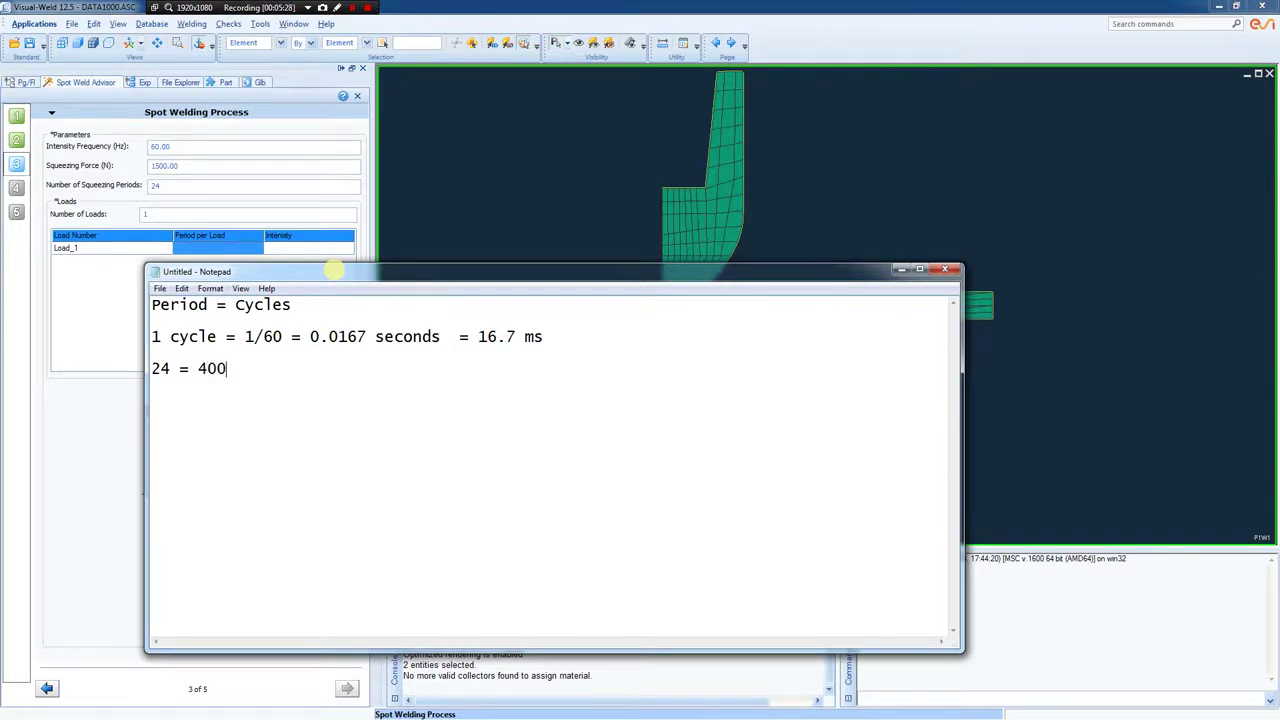
pyautogui.write('ms')
pyautogui.press('Return')
pyautogui.press('Return')
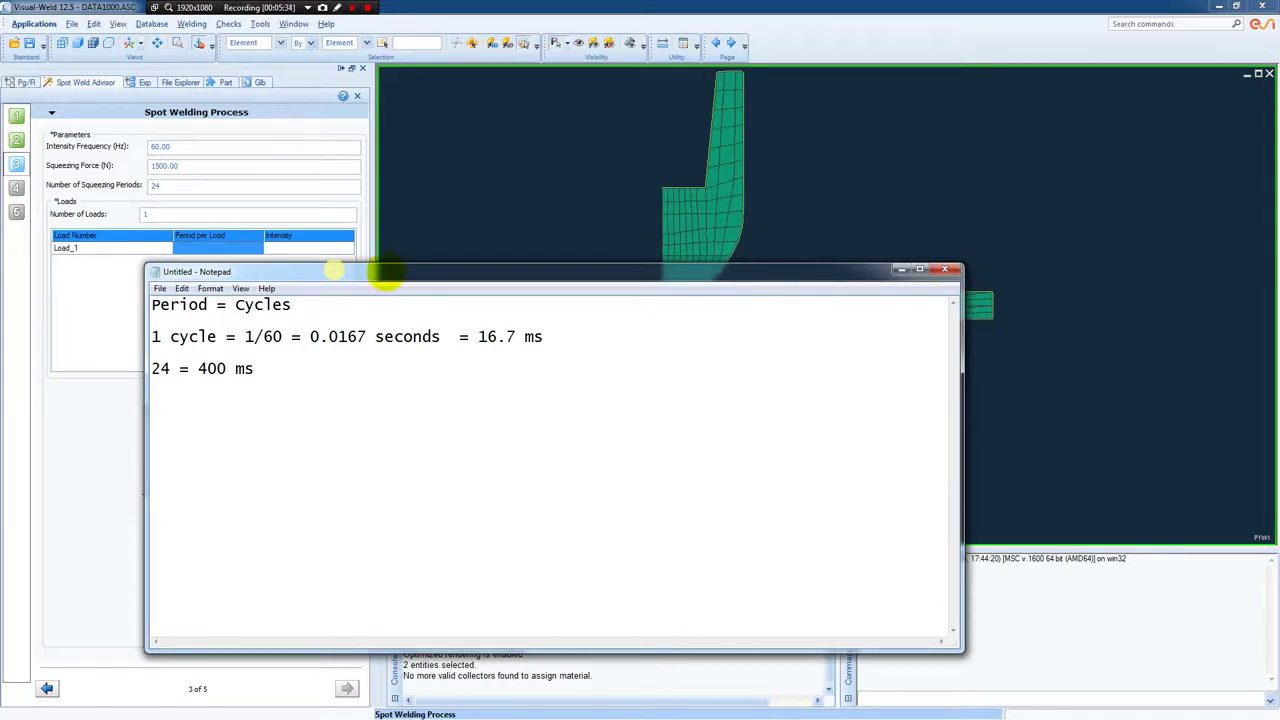
pyautogui.click(423, 257)
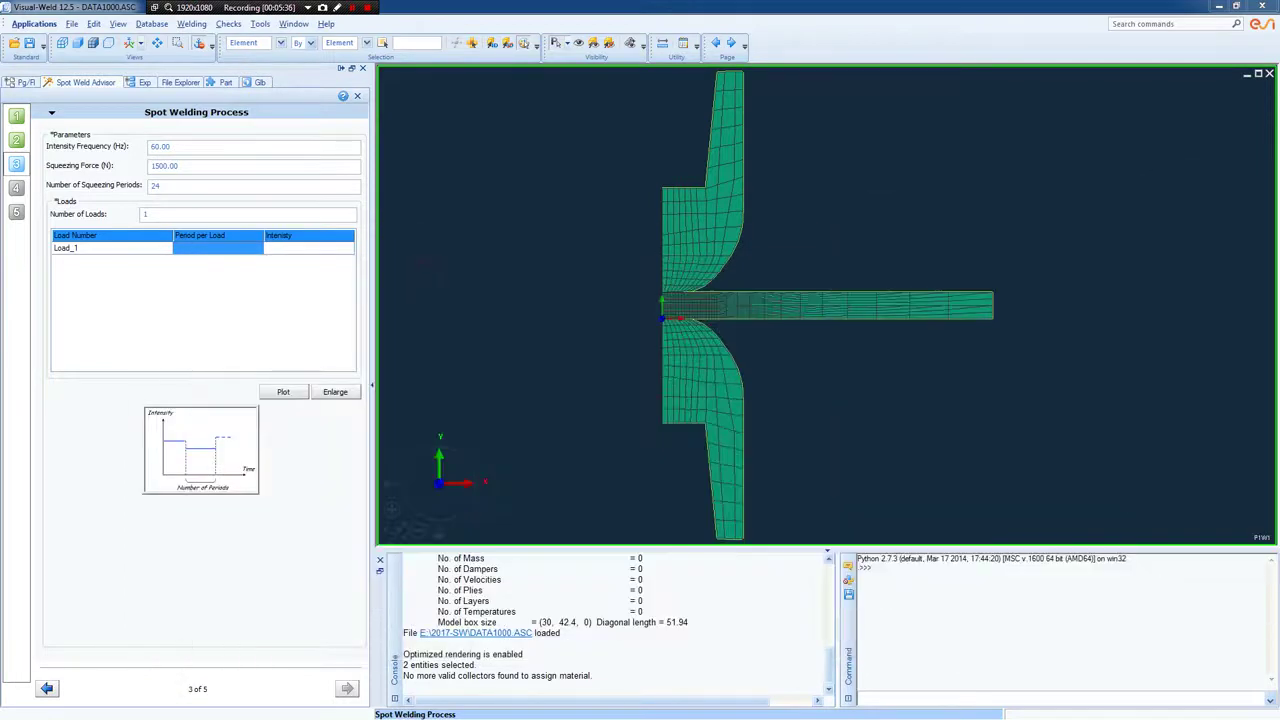
# Define Load_1 with a period per load of 15 and an intensity of 6.8.
pyautogui.click(195, 249)
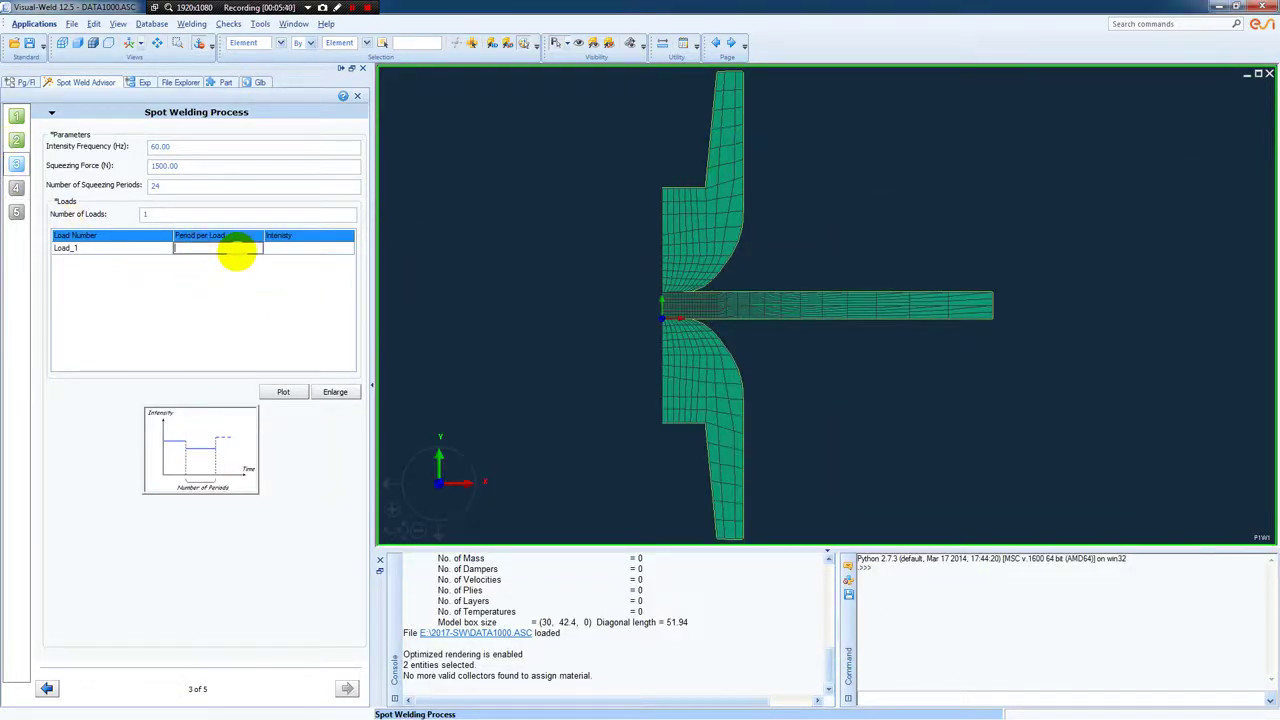
pyautogui.write('15')
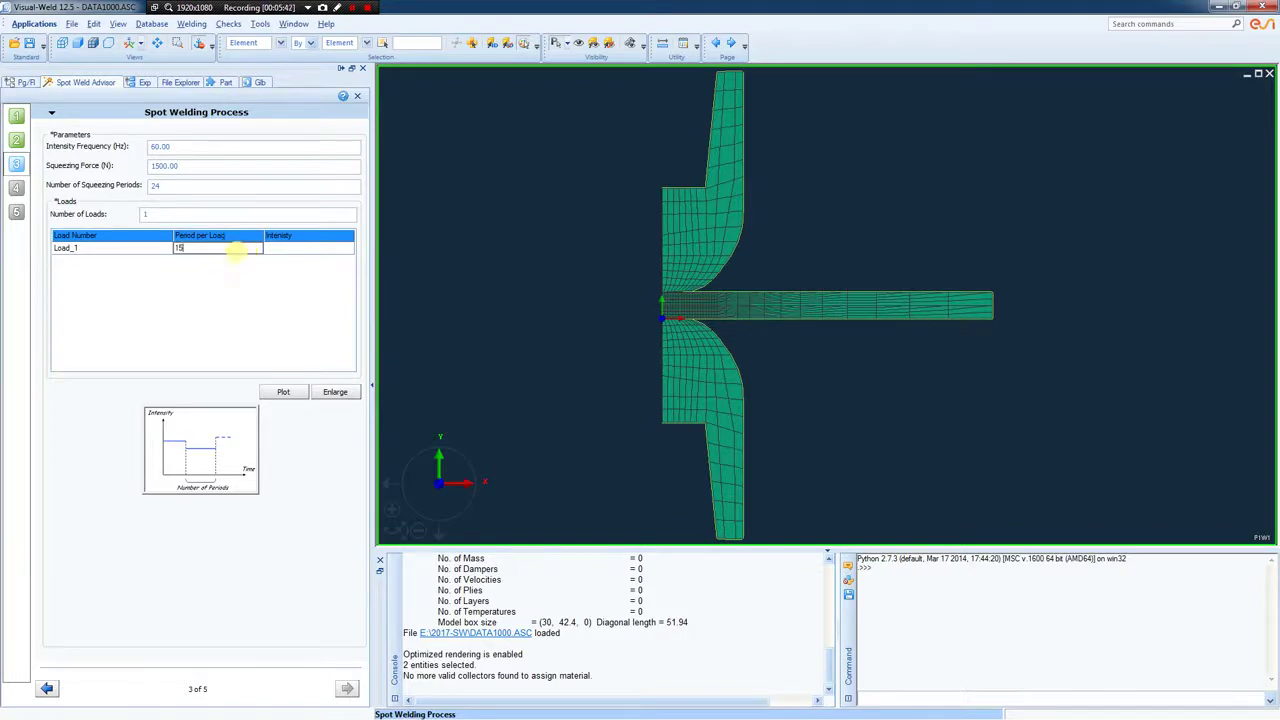
pyautogui.click(274, 248)
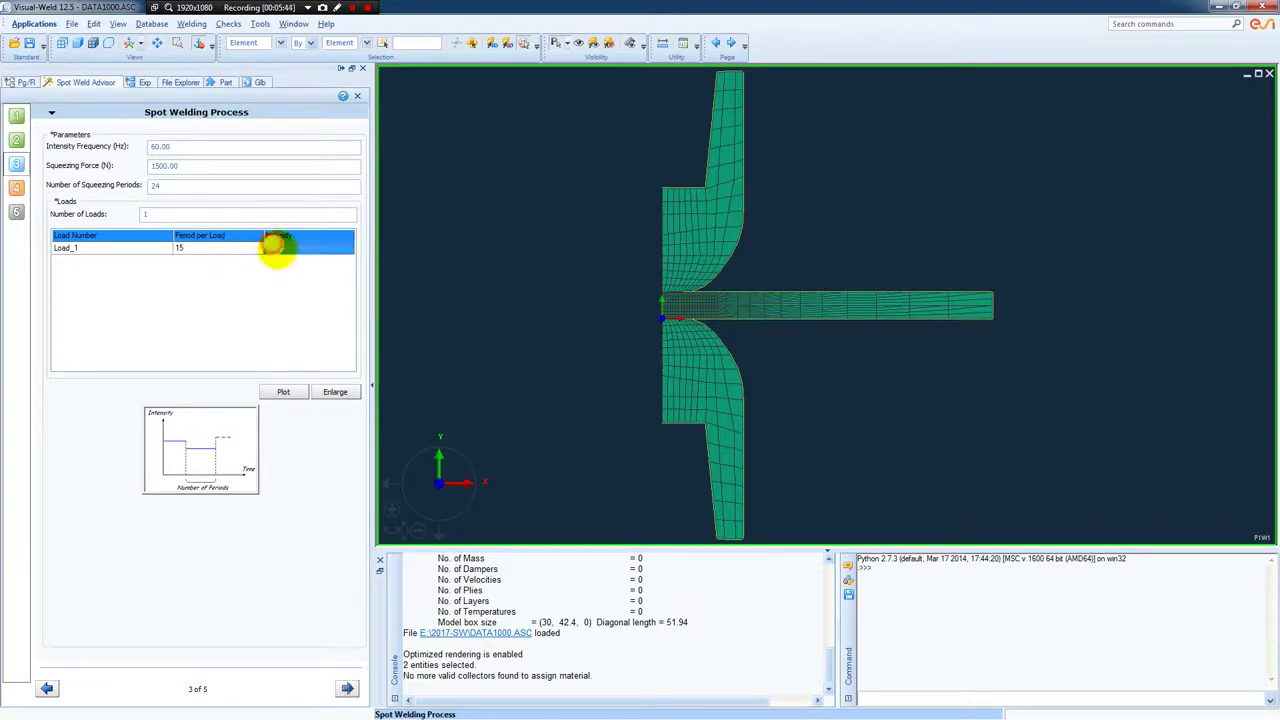
pyautogui.write('6.0')
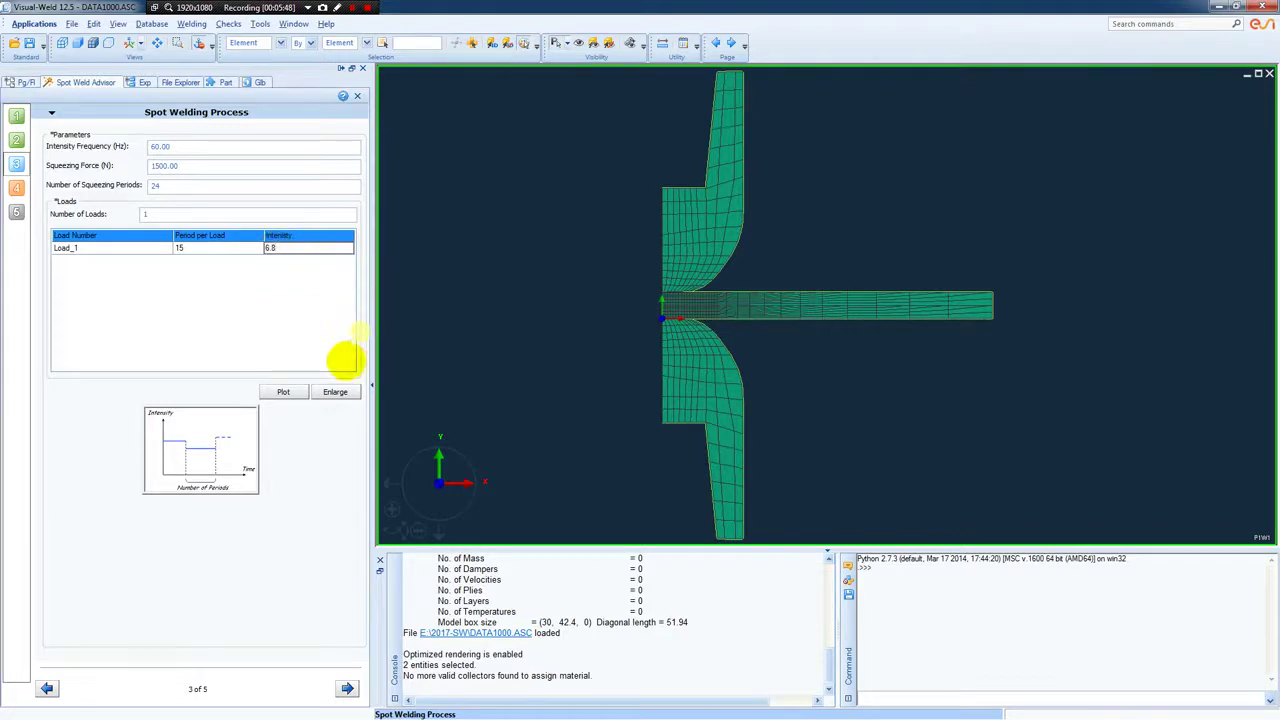
pyautogui.click(290, 348)
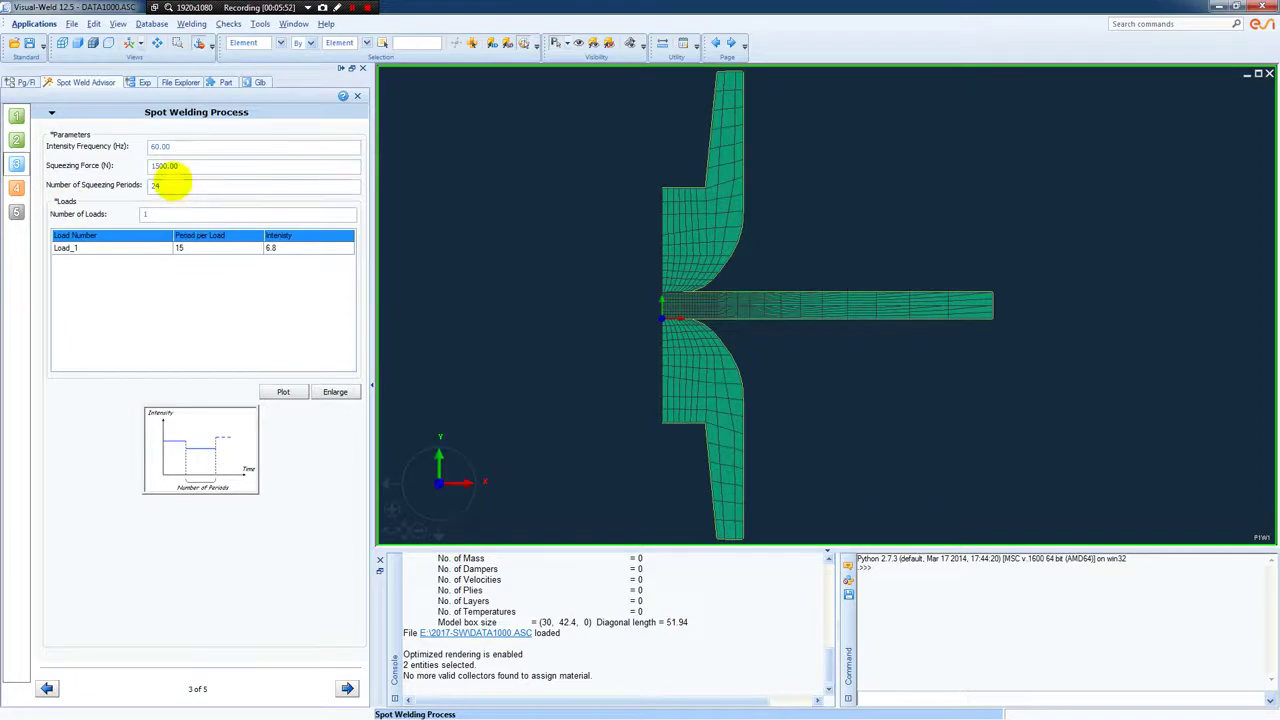
# Set the number of squeezing periods to 20.
pyautogui.doubleClick(172, 185)
pyautogui.write('20')
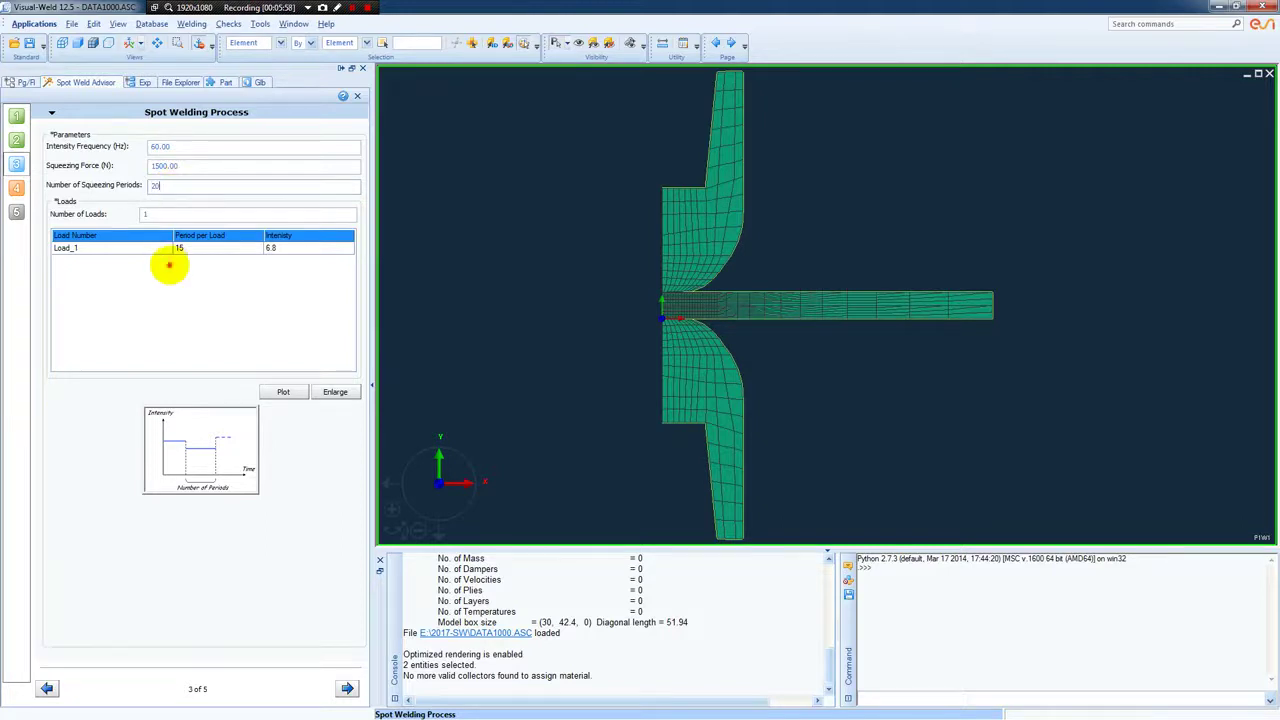
pyautogui.doubleClick(165, 187)
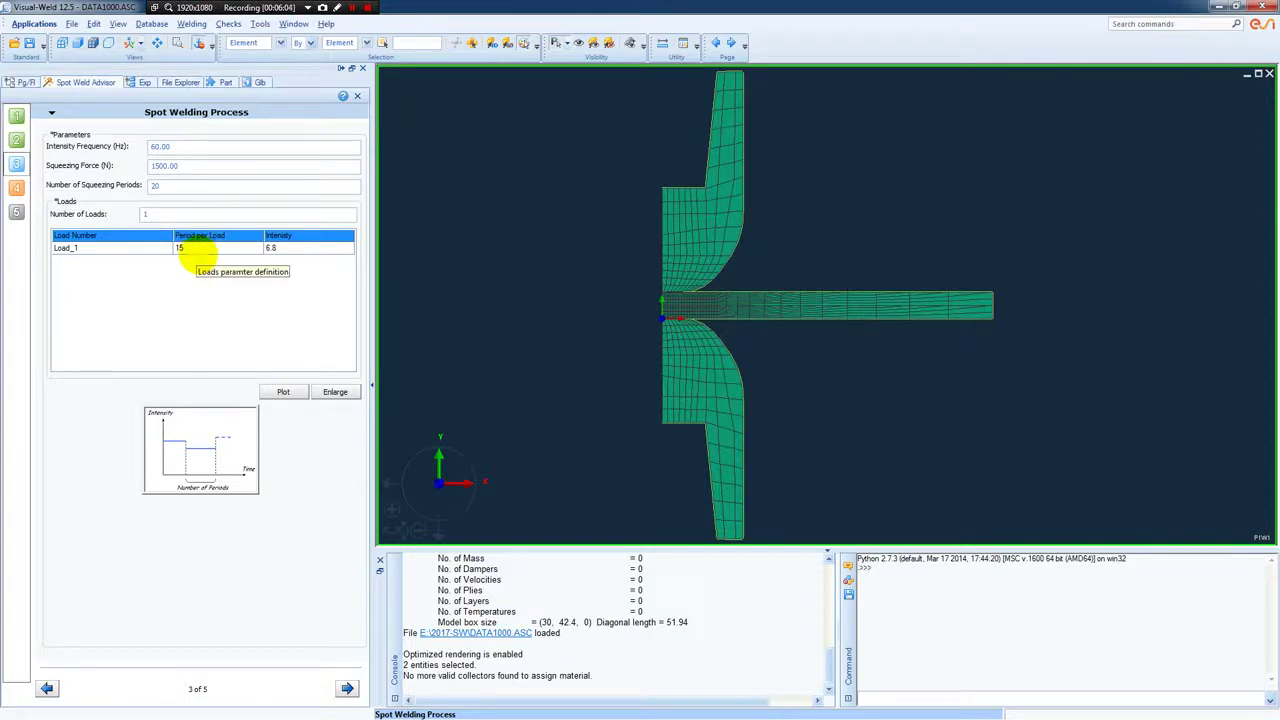
# Set the thermal contact resistances to RCT E-S strong DP600 for electrode/sheet and RCT S-S strong DP600 for sheet/sheet.
pyautogui.click(18, 187)
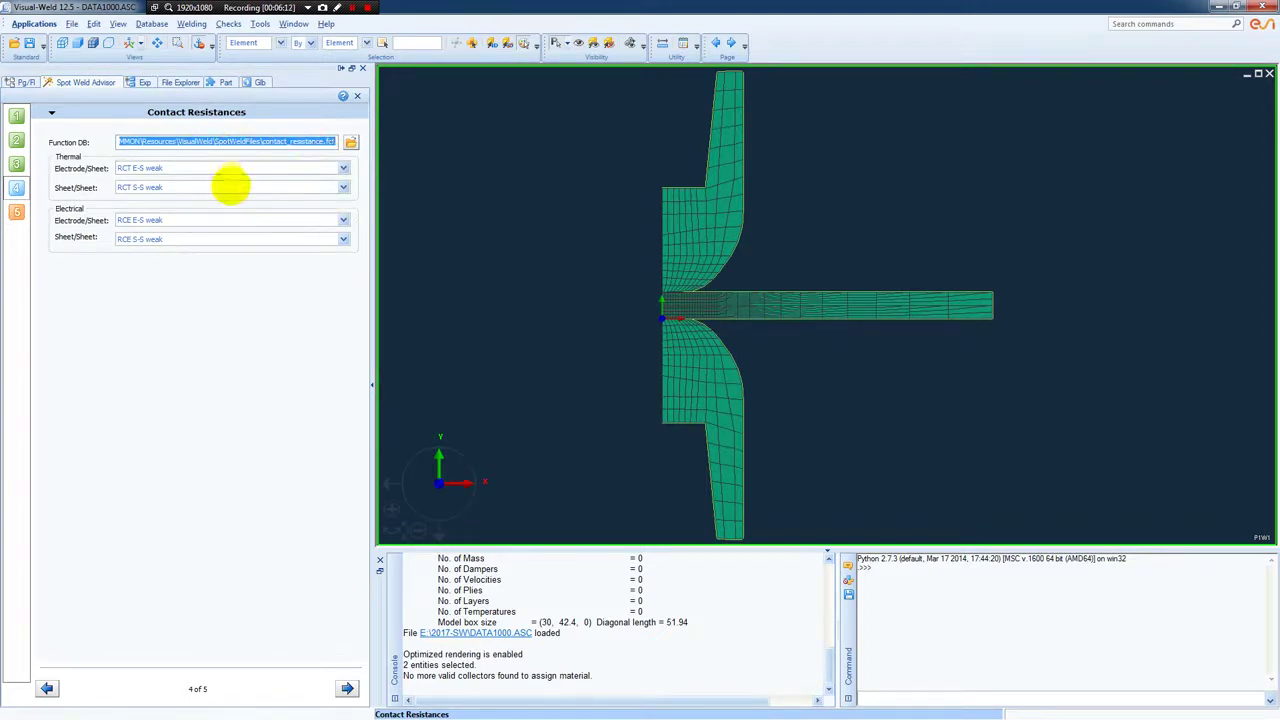
pyautogui.click(342, 169)
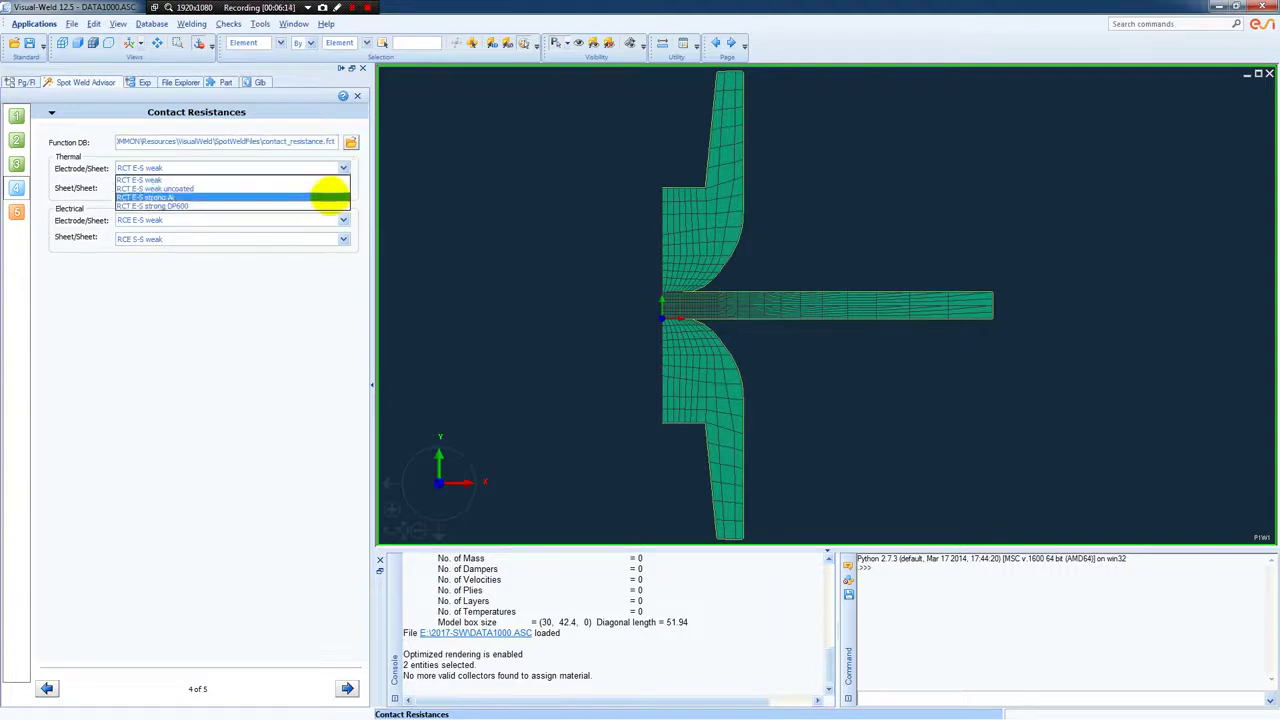
pyautogui.click(330, 205)
pyautogui.click(341, 188)
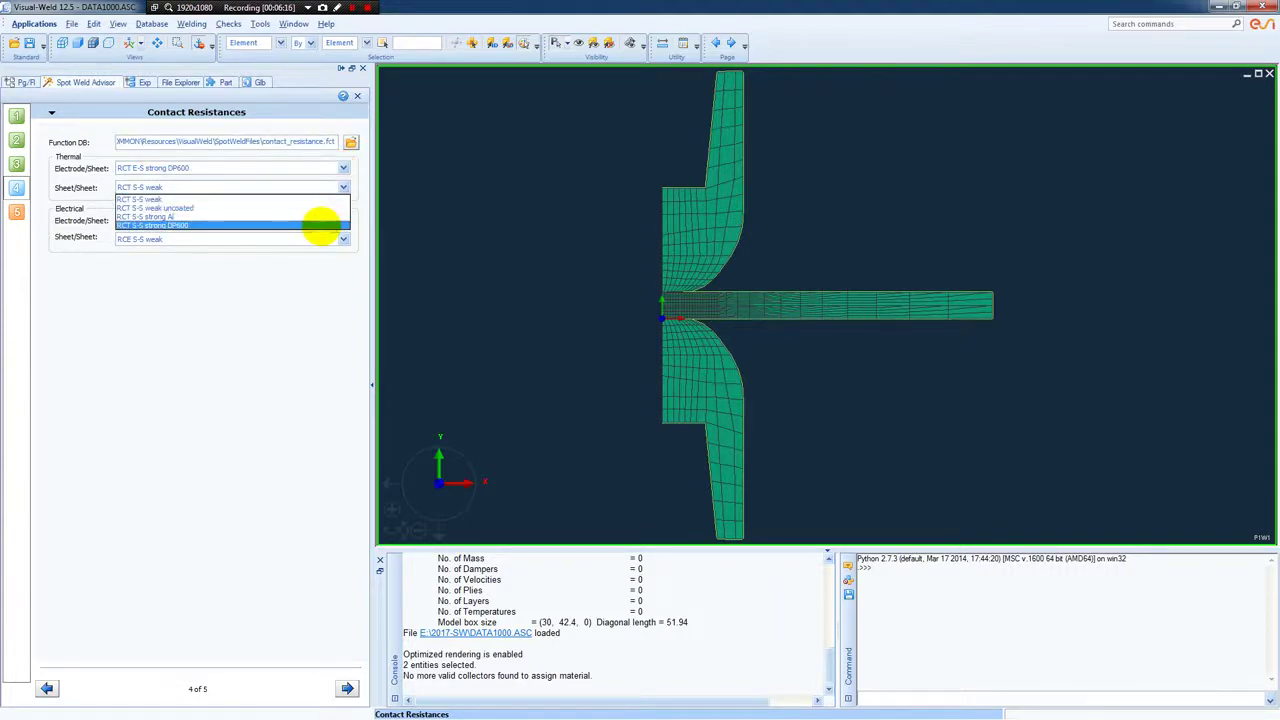
pyautogui.click(323, 213)
# Set the electrical contact resistances to RCE E-S strong DP600 for electrode/sheet and RCE S-S strong DP600 for sheet/sheet.
pyautogui.click(342, 220)
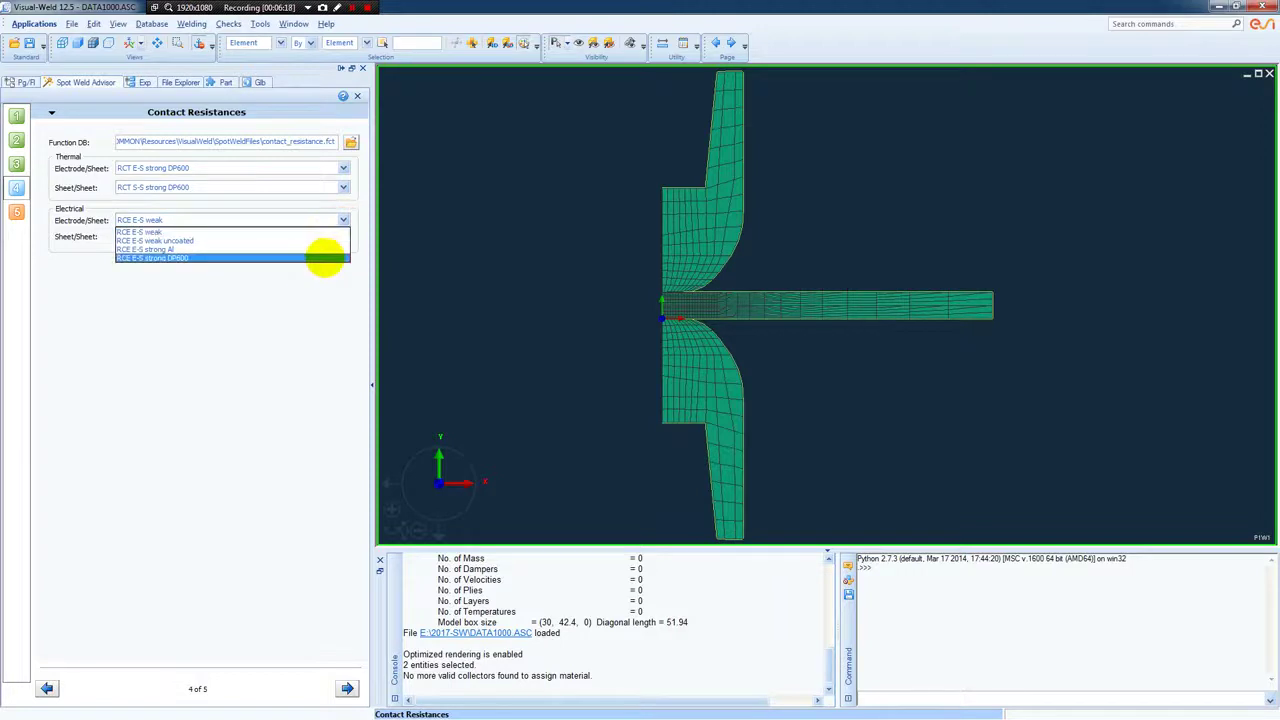
pyautogui.click(323, 257)
pyautogui.click(341, 239)
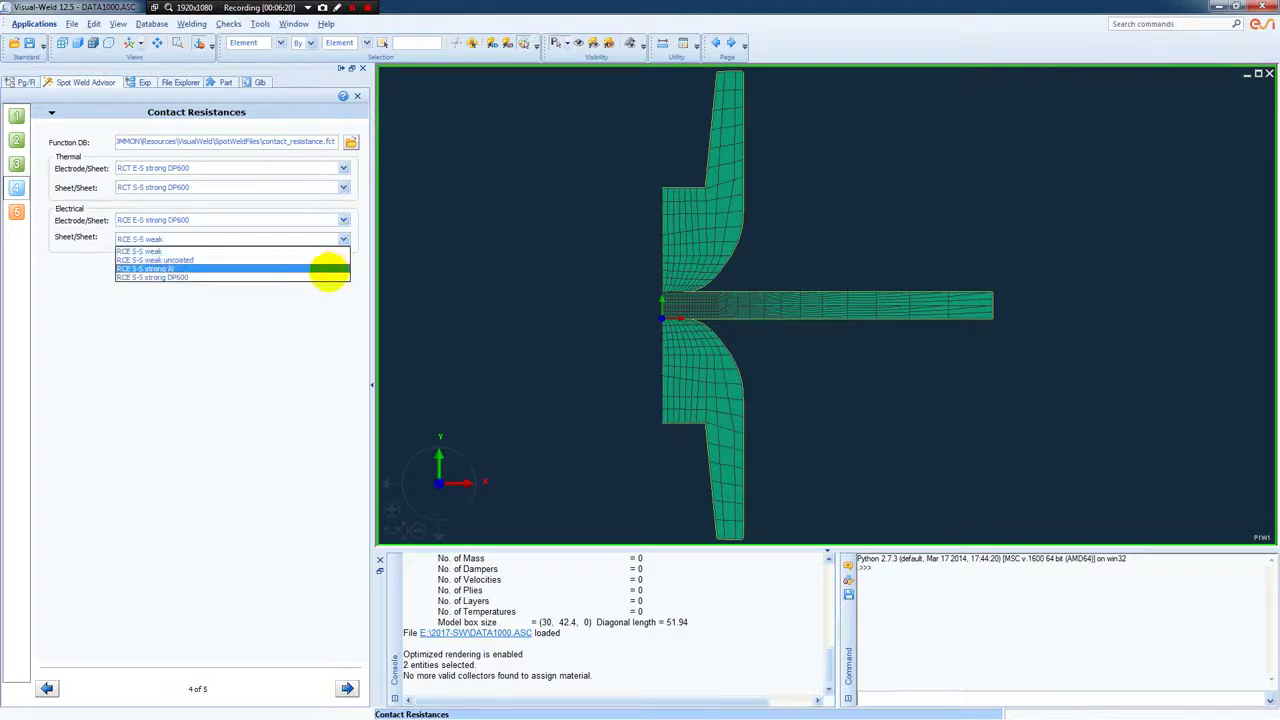
pyautogui.click(329, 277)
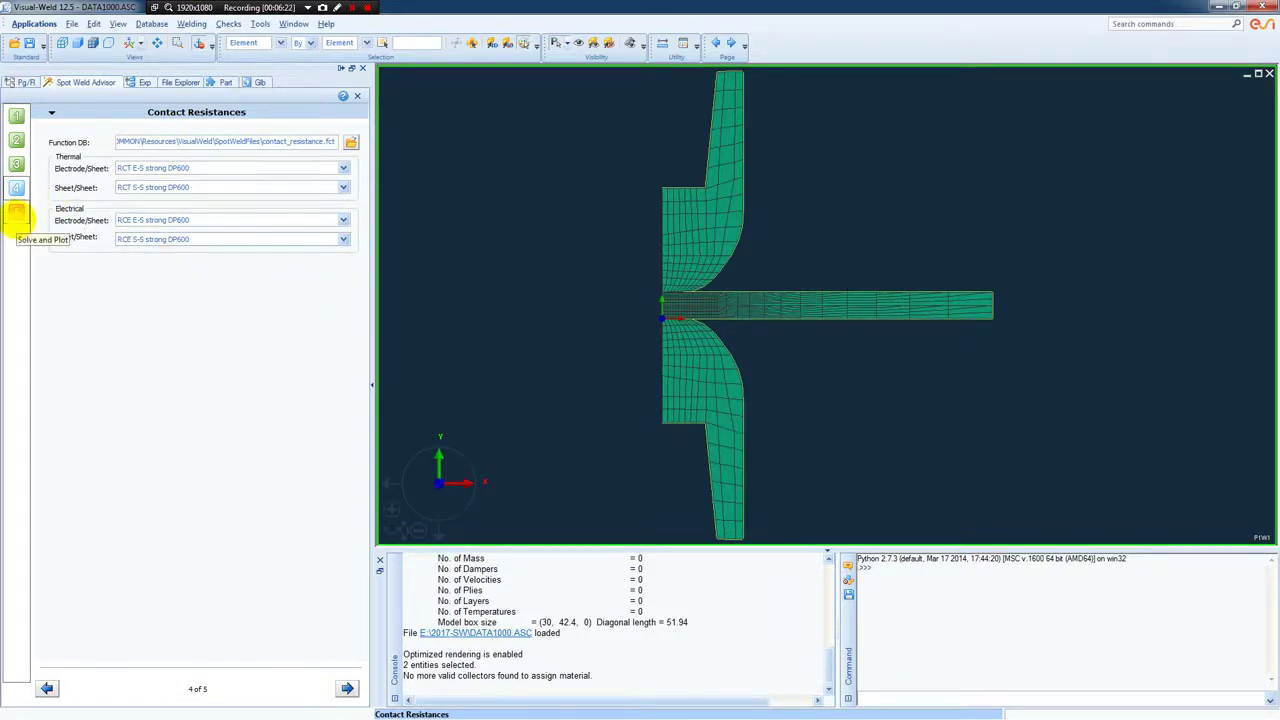
# Enable Strong Mechanical Coupling for the solve process and generate the spot weld input data.
pyautogui.click(16, 211)
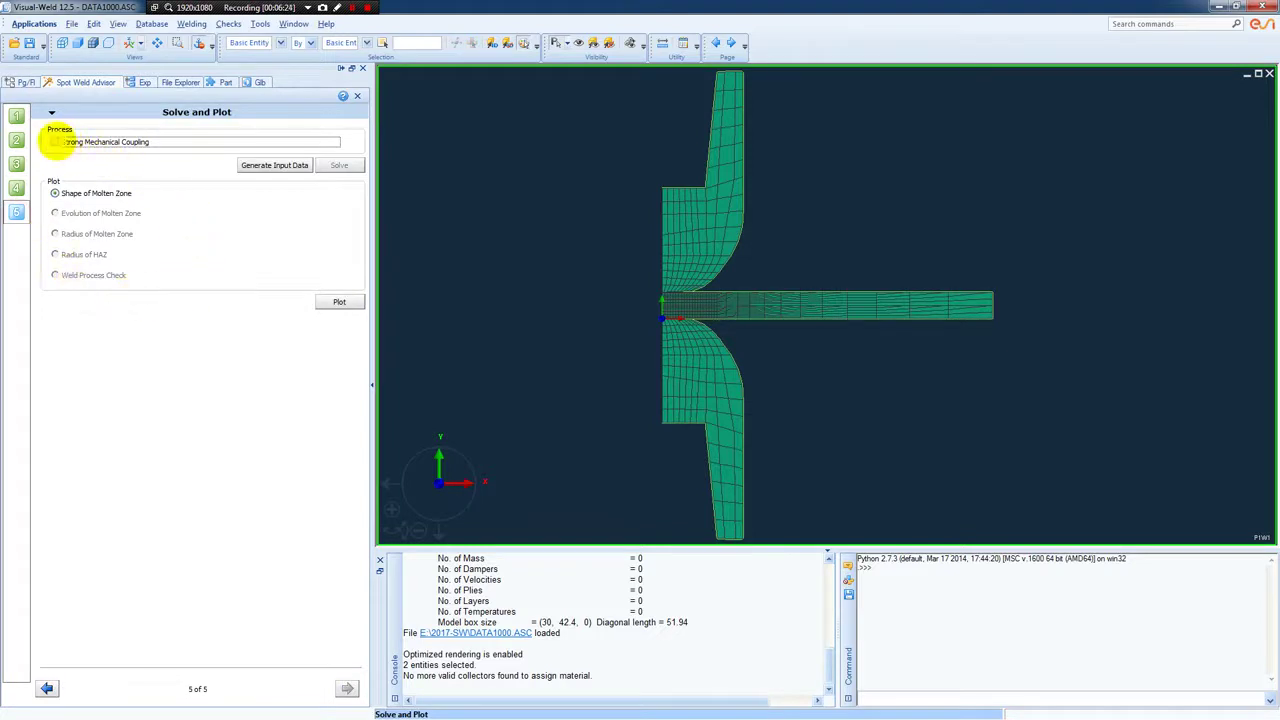
pyautogui.click(55, 142)
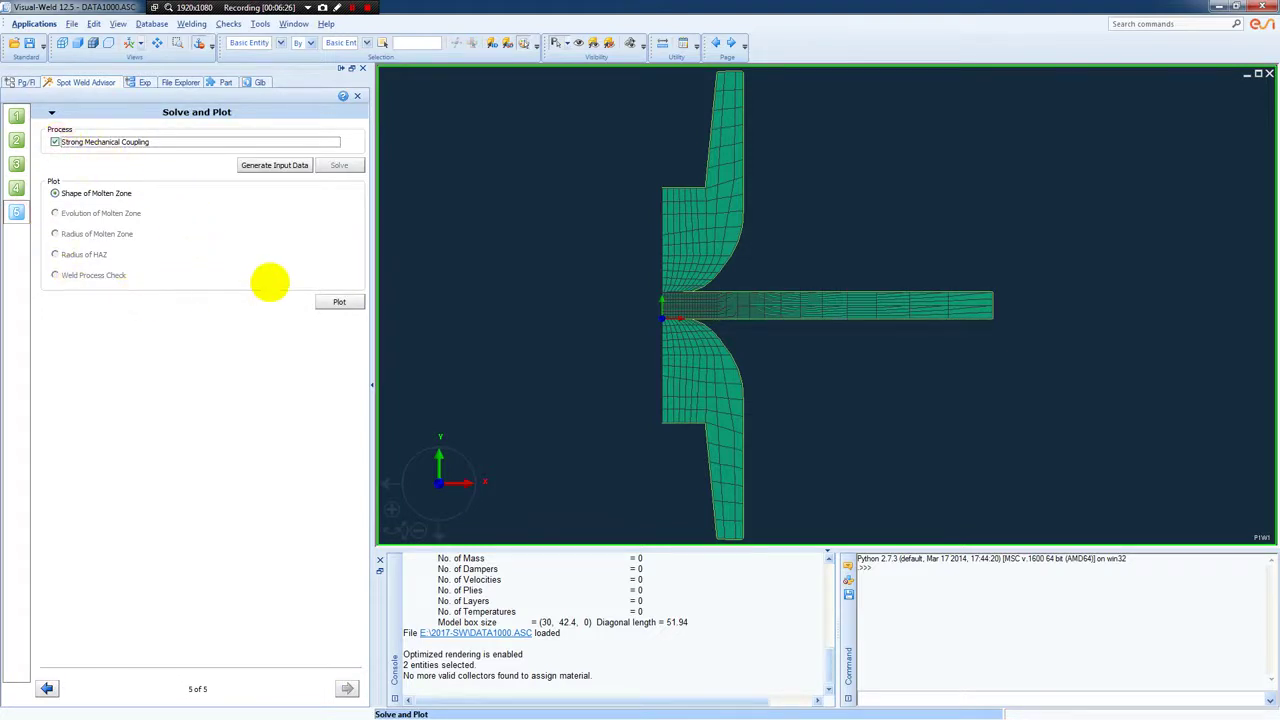
pyautogui.click(283, 166)
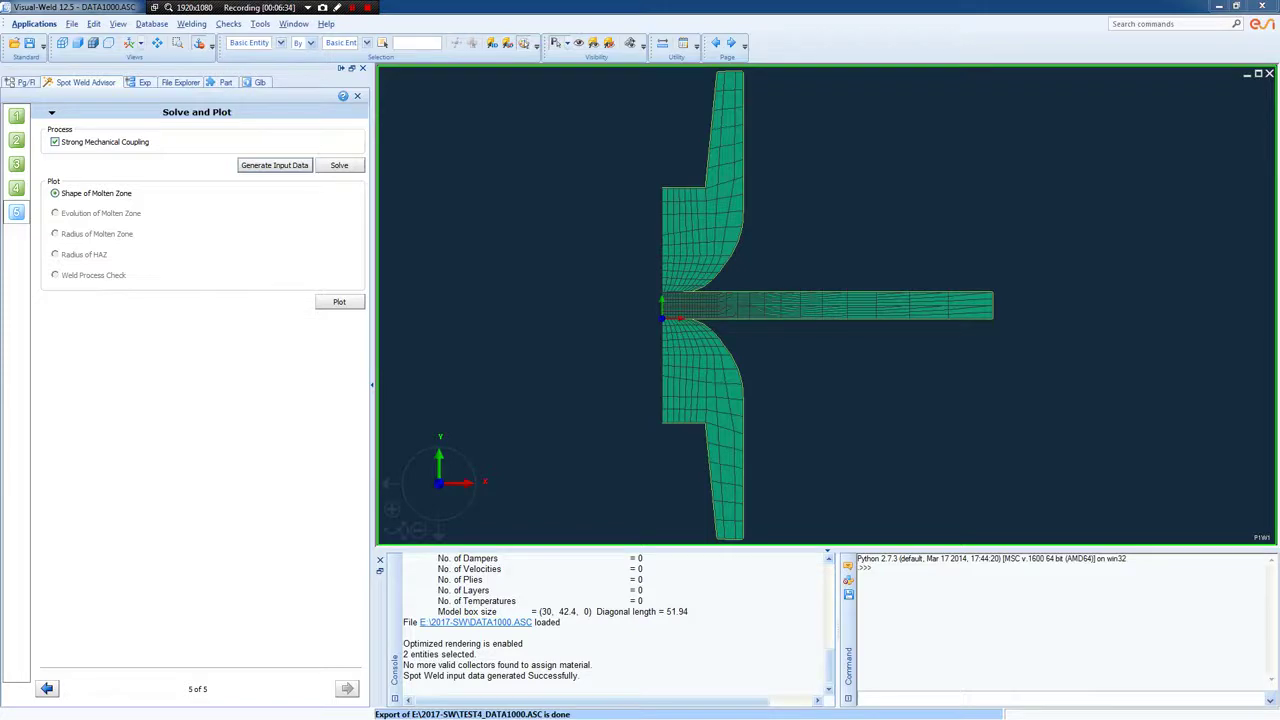
# Switch to File Explorer and open the generated TEST4.spw from the 2017-SW folder in a maximized Crimson Editor window.
pyautogui.hotkey('alt', 'Tab')
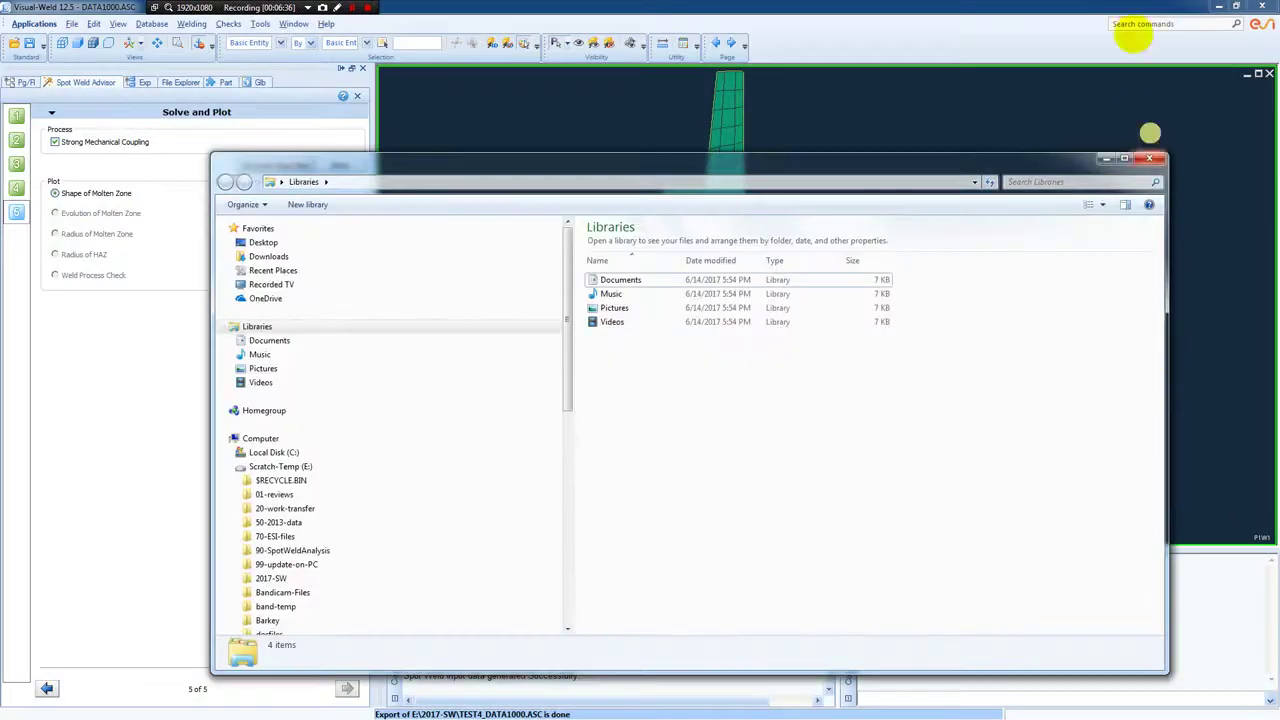
pyautogui.moveTo(809, 154); pyautogui.dragTo(1279, 120)
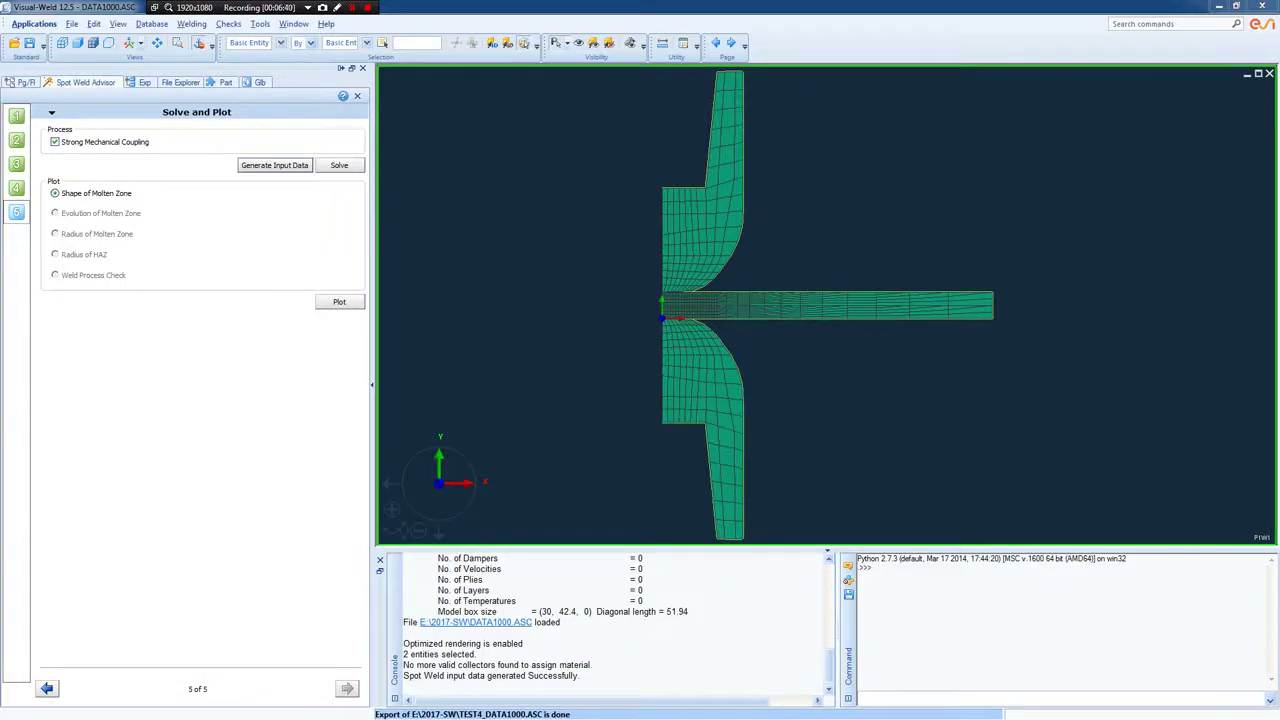
pyautogui.moveTo(1279, 80); pyautogui.dragTo(797, 130)
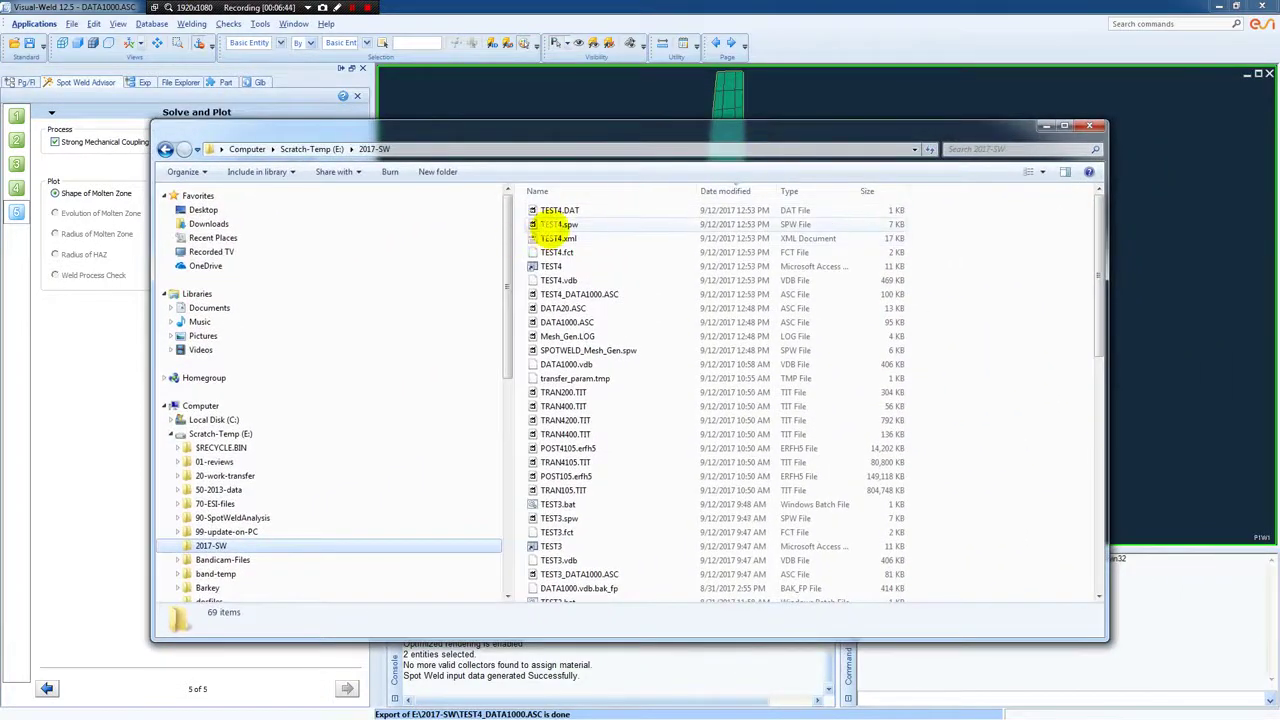
pyautogui.click(558, 224)
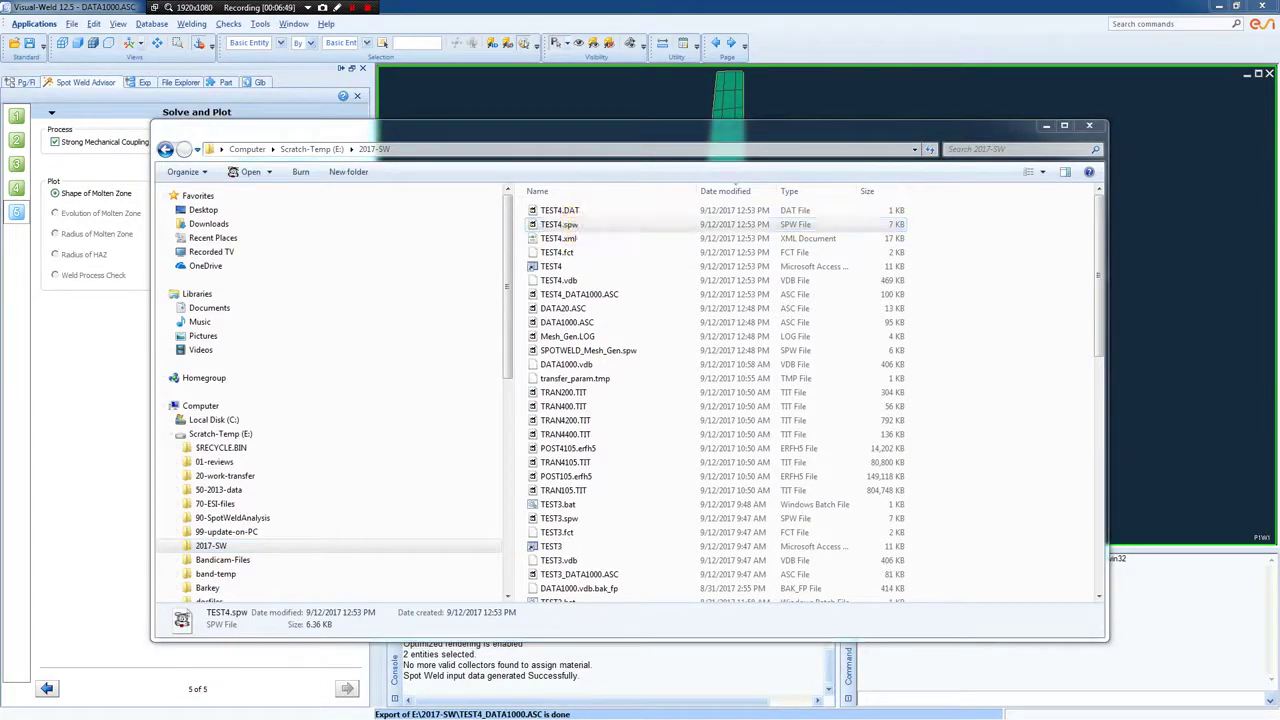
pyautogui.moveTo(1279, 4); pyautogui.dragTo(578, 27)
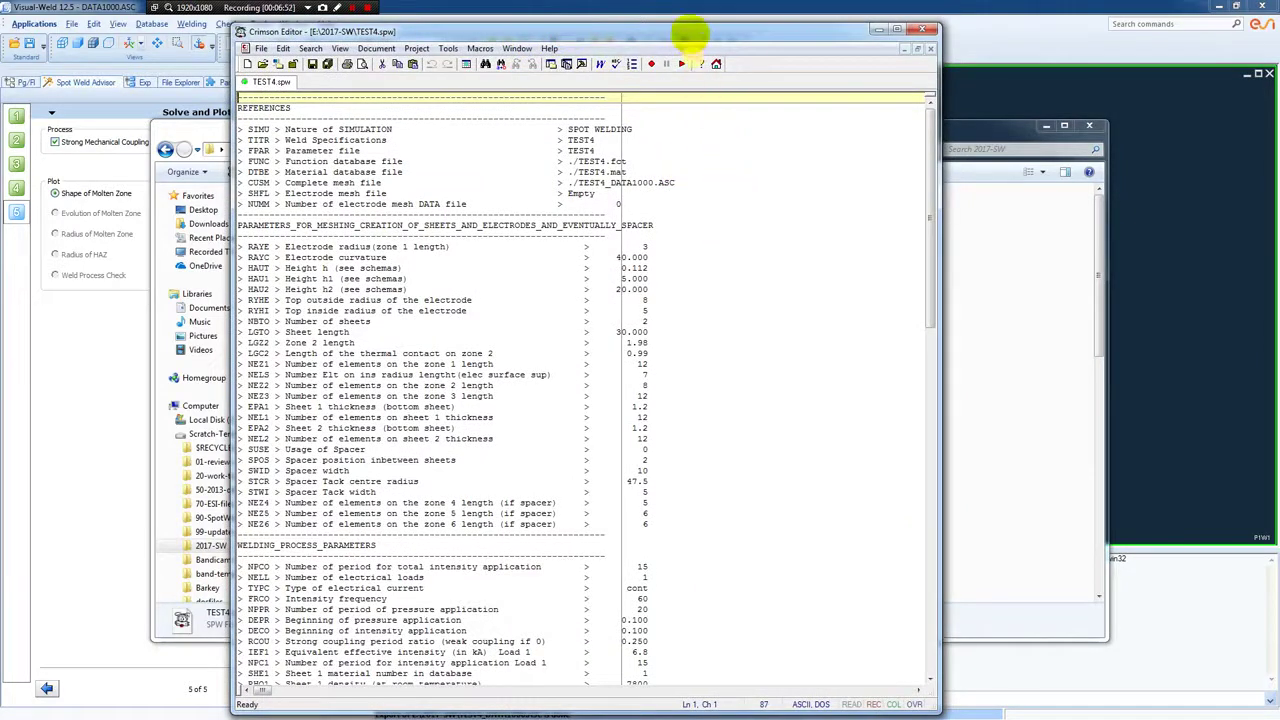
pyautogui.doubleClick(692, 30)
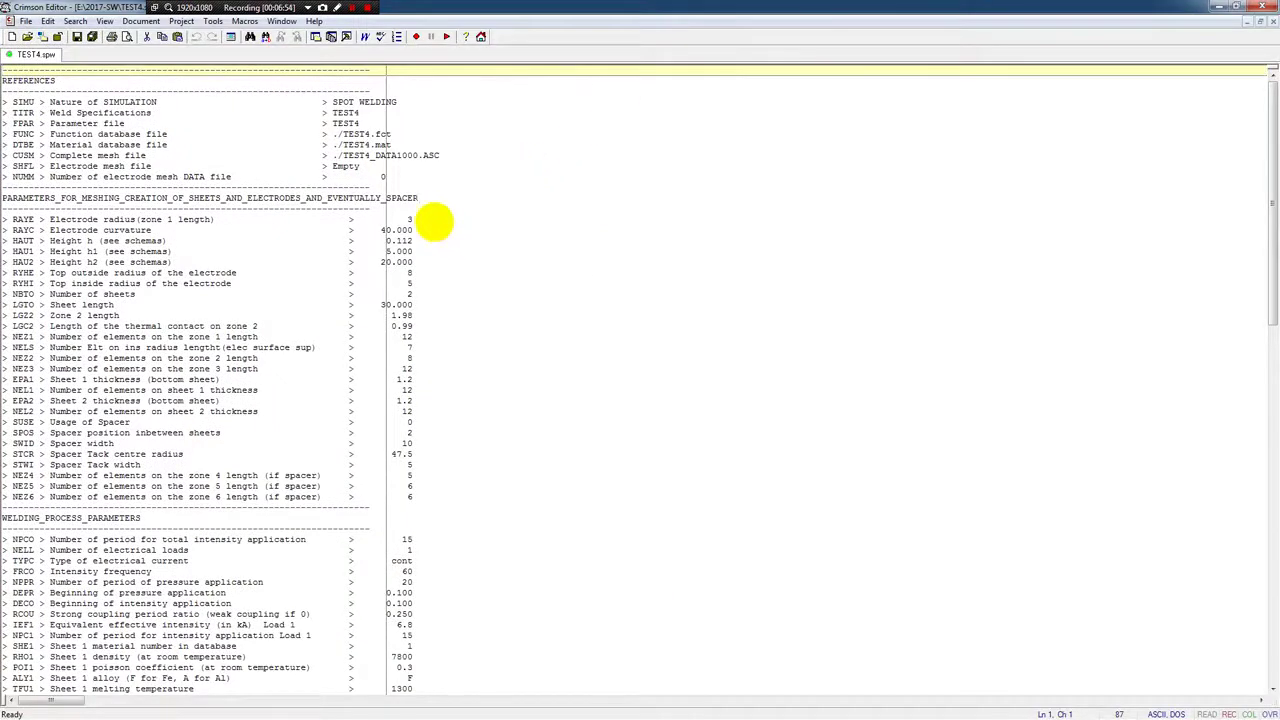
# Review the meshing and welding process parameters in TEST4.spw, including the water temperature, and move the editor aside.
pyautogui.scroll(-1, 424, 243)
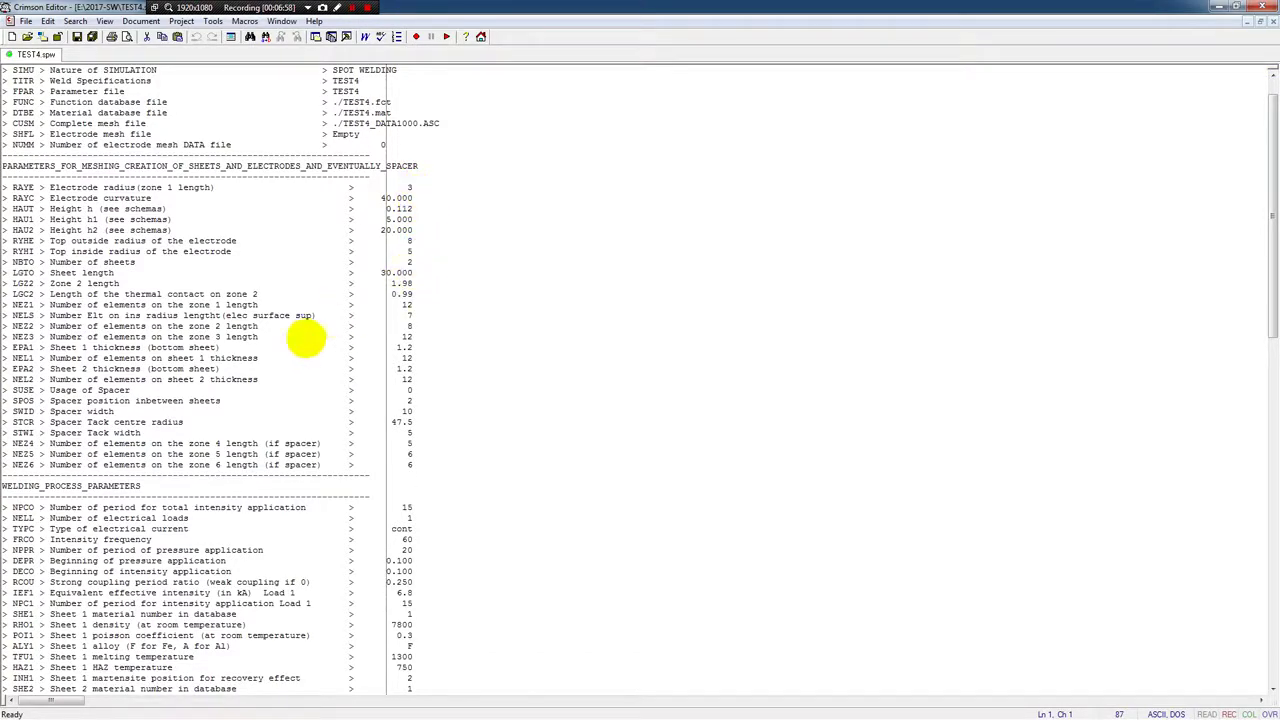
pyautogui.scroll(-4, 434, 317)
pyautogui.scroll(-6, 432, 320)
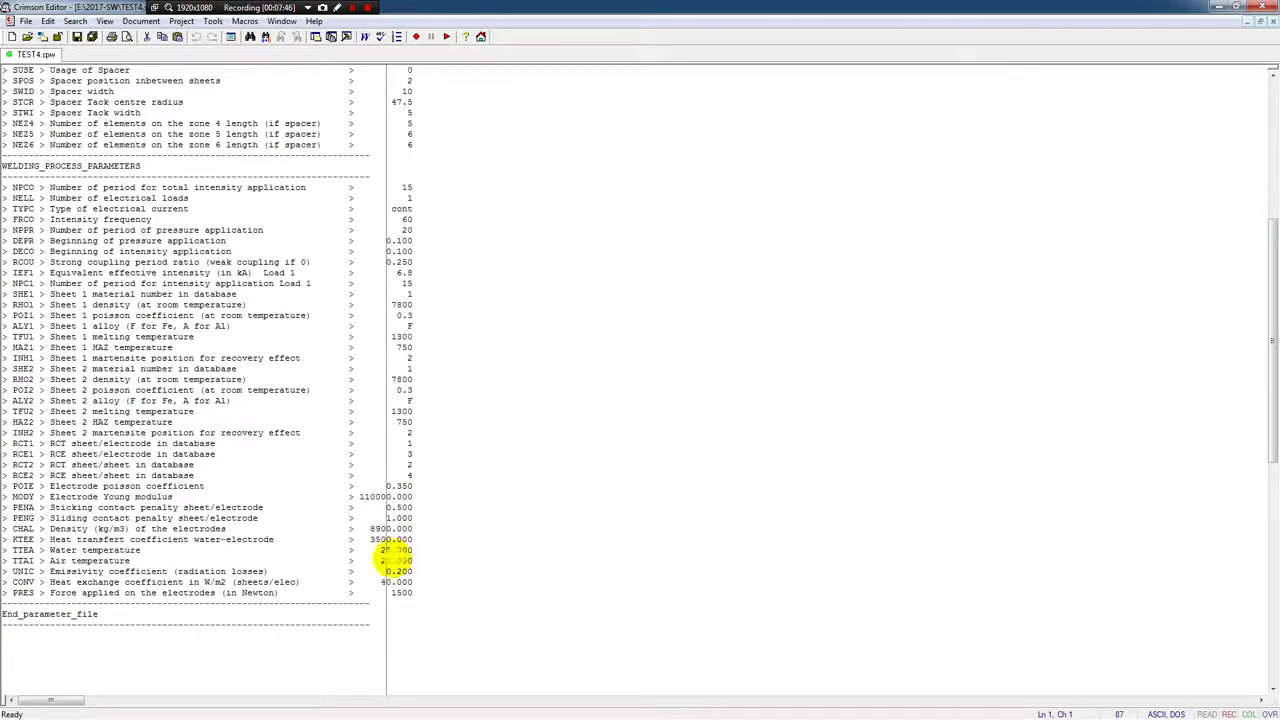
pyautogui.moveTo(381, 550); pyautogui.dragTo(423, 548)
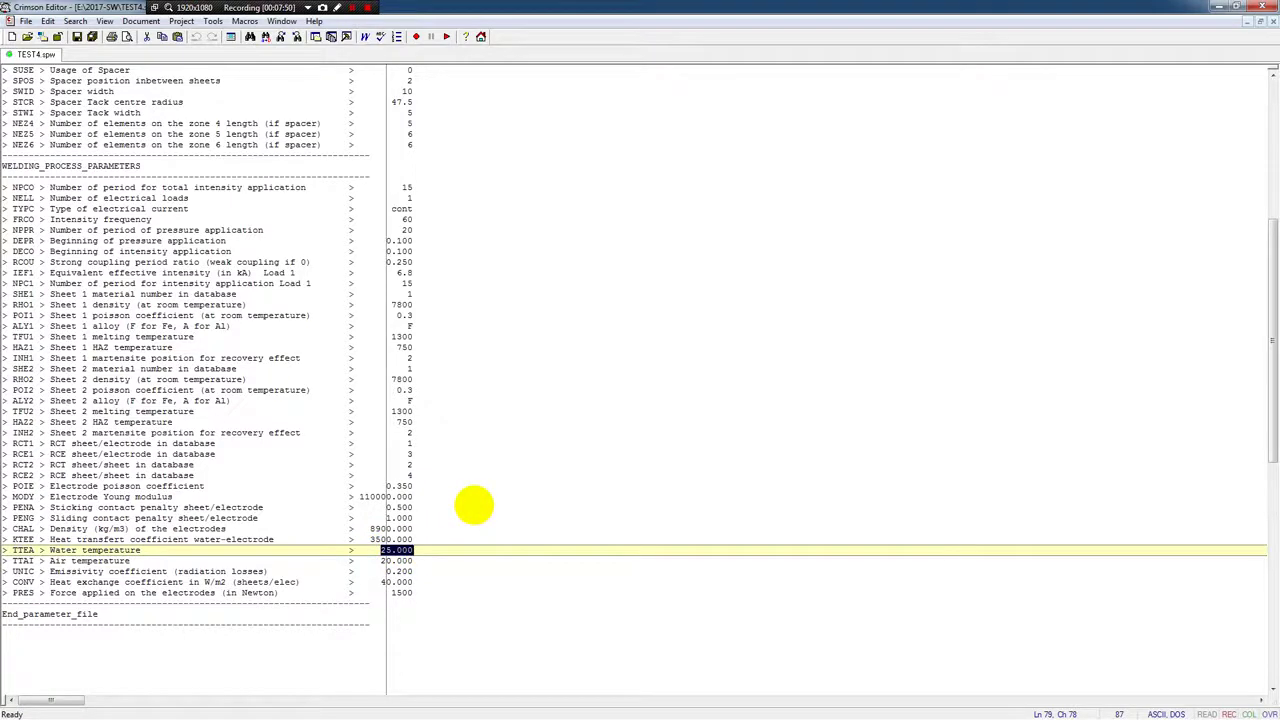
pyautogui.click(468, 504)
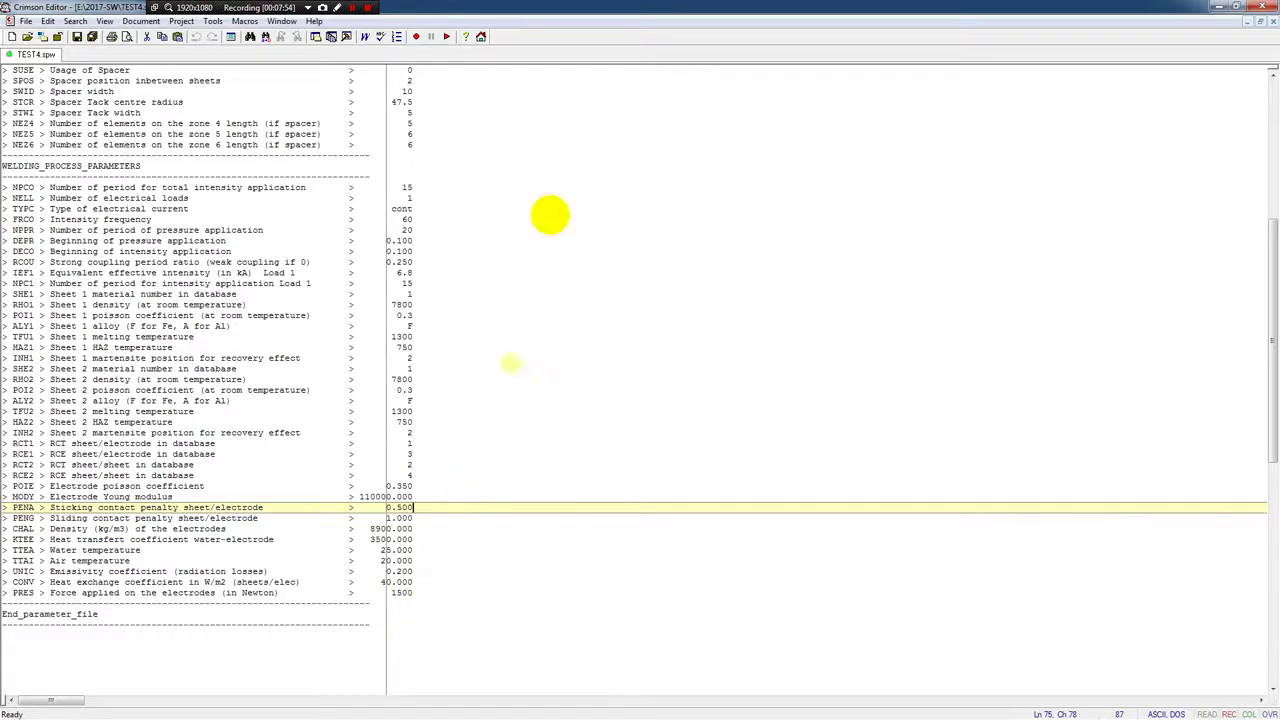
pyautogui.moveTo(573, 8); pyautogui.dragTo(1279, 110)
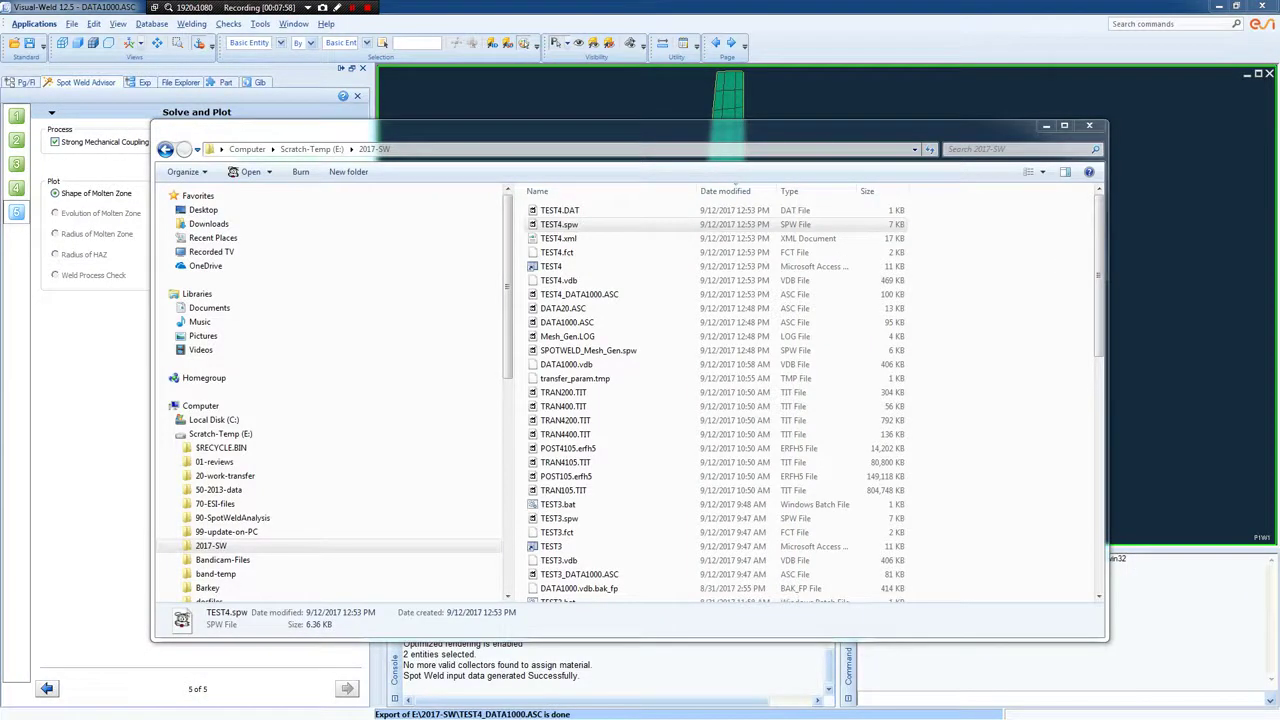
# Return to Visual-Weld and start solving the TEST4 spot weld simulation.
pyautogui.moveTo(754, 127); pyautogui.dragTo(1279, 88)
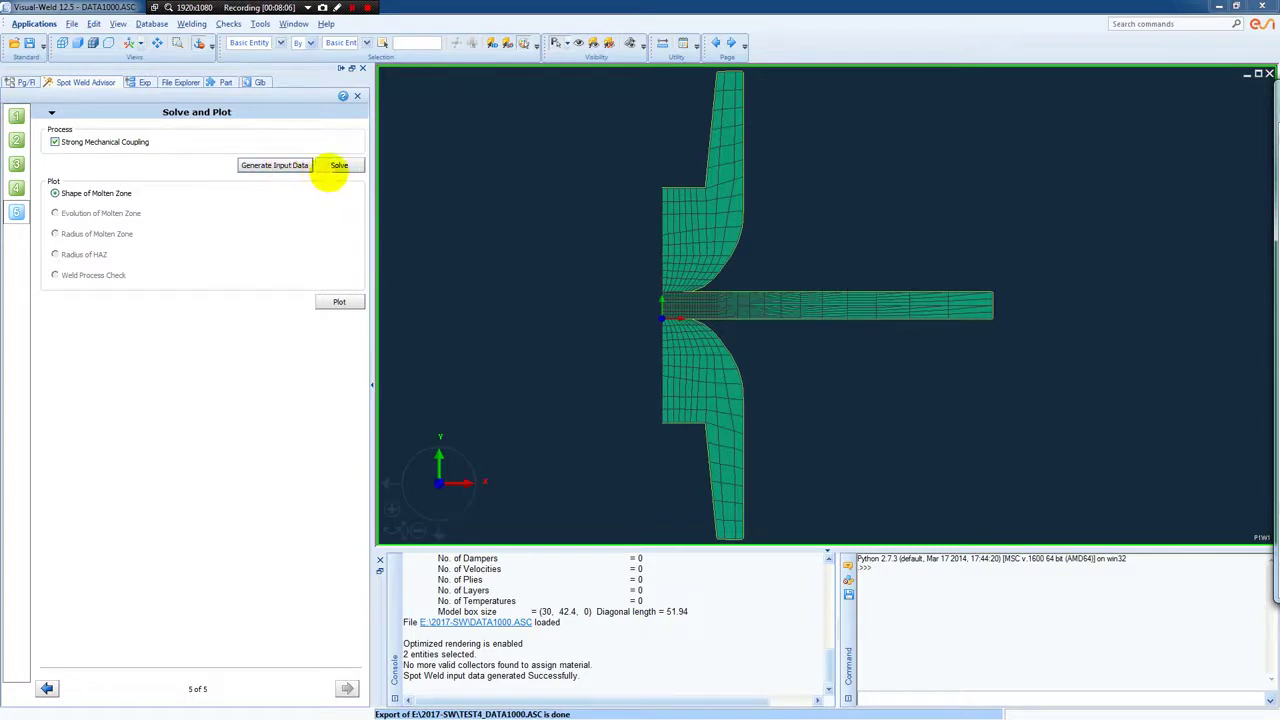
pyautogui.click(340, 166)
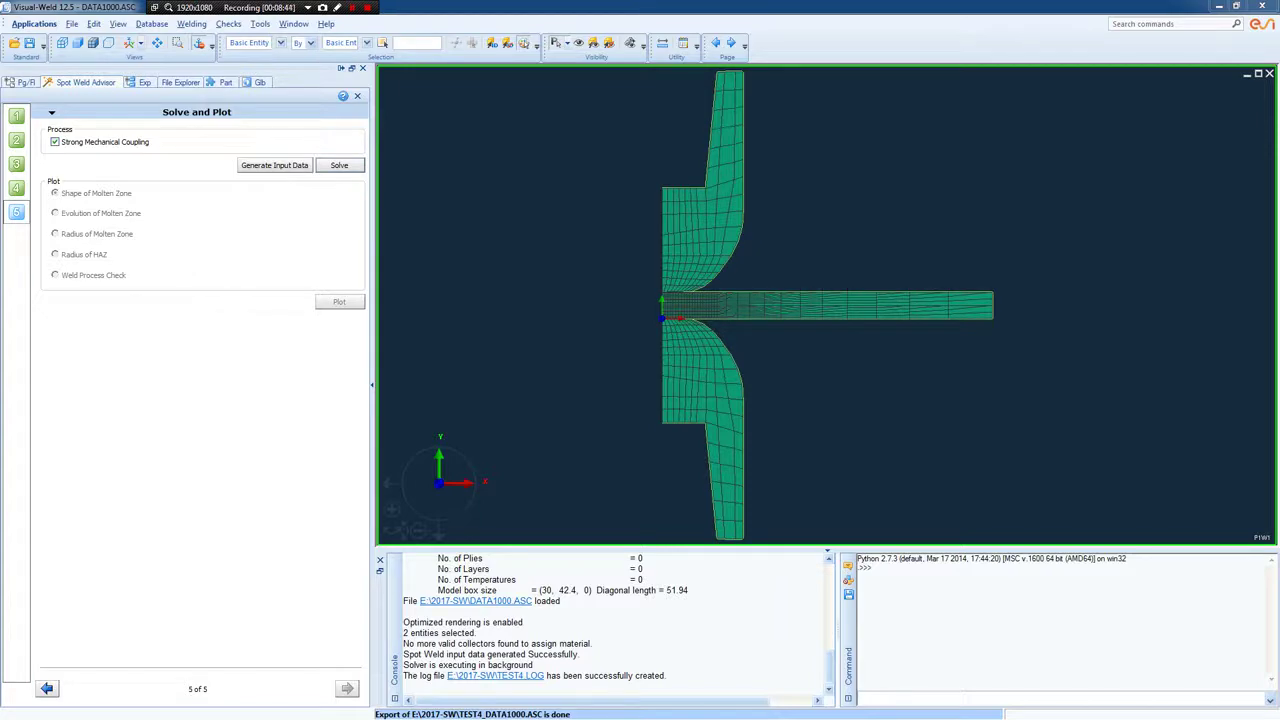
# Check the systus.exe process in Windows Task Manager and the solver output files in the 2017-SW folder, and return to Visual-Weld.
pyautogui.moveTo(1279, 258); pyautogui.dragTo(801, 250)
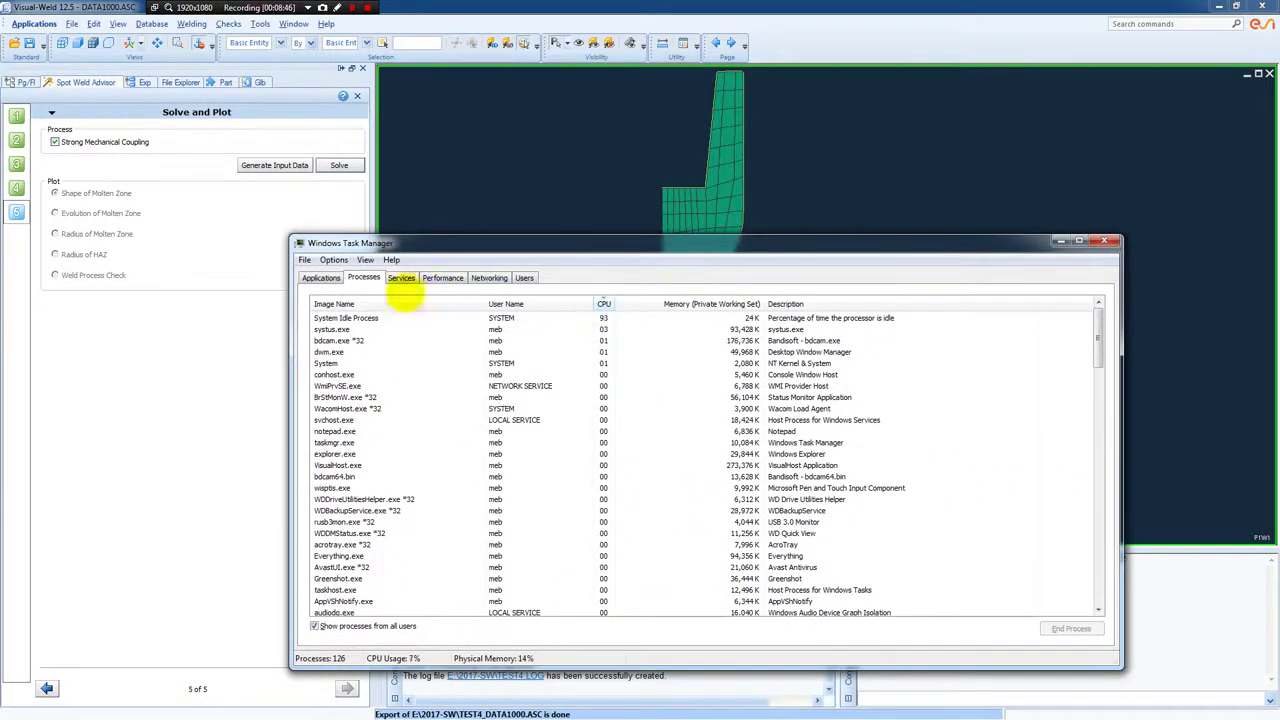
pyautogui.click(345, 329)
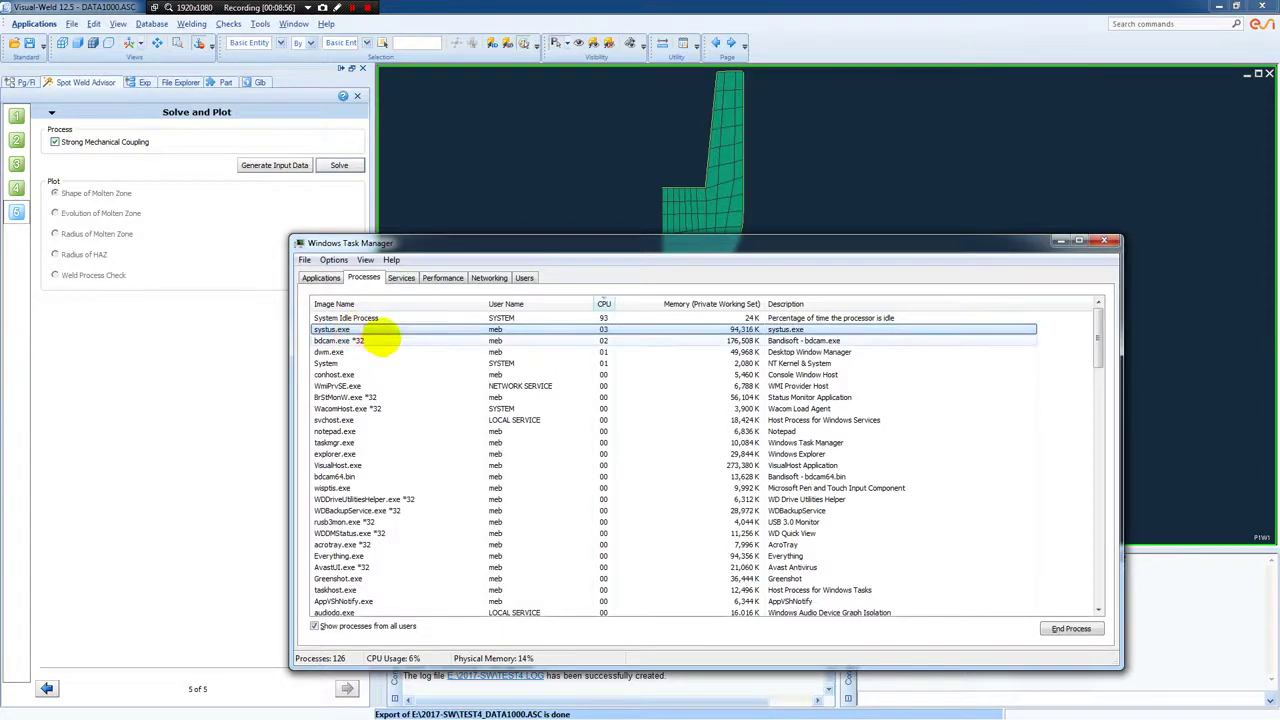
pyautogui.moveTo(412, 245); pyautogui.dragTo(1279, 140)
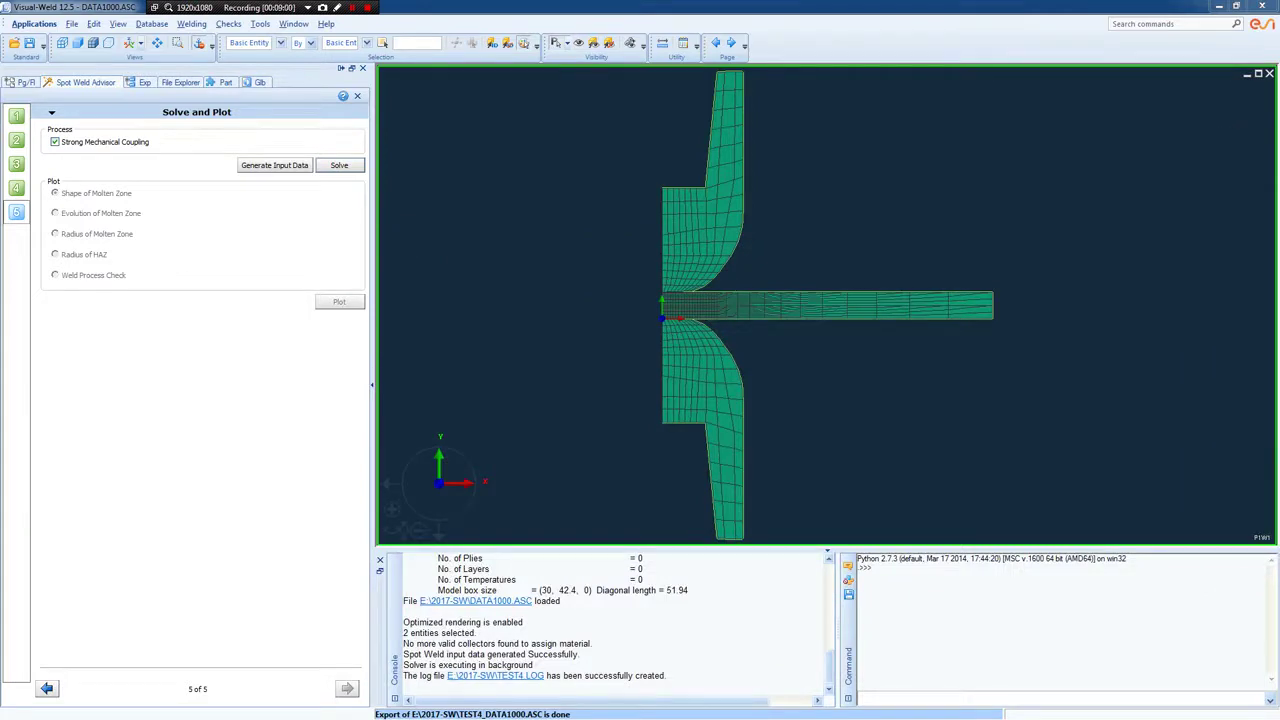
pyautogui.moveTo(1279, 86); pyautogui.dragTo(507, 146)
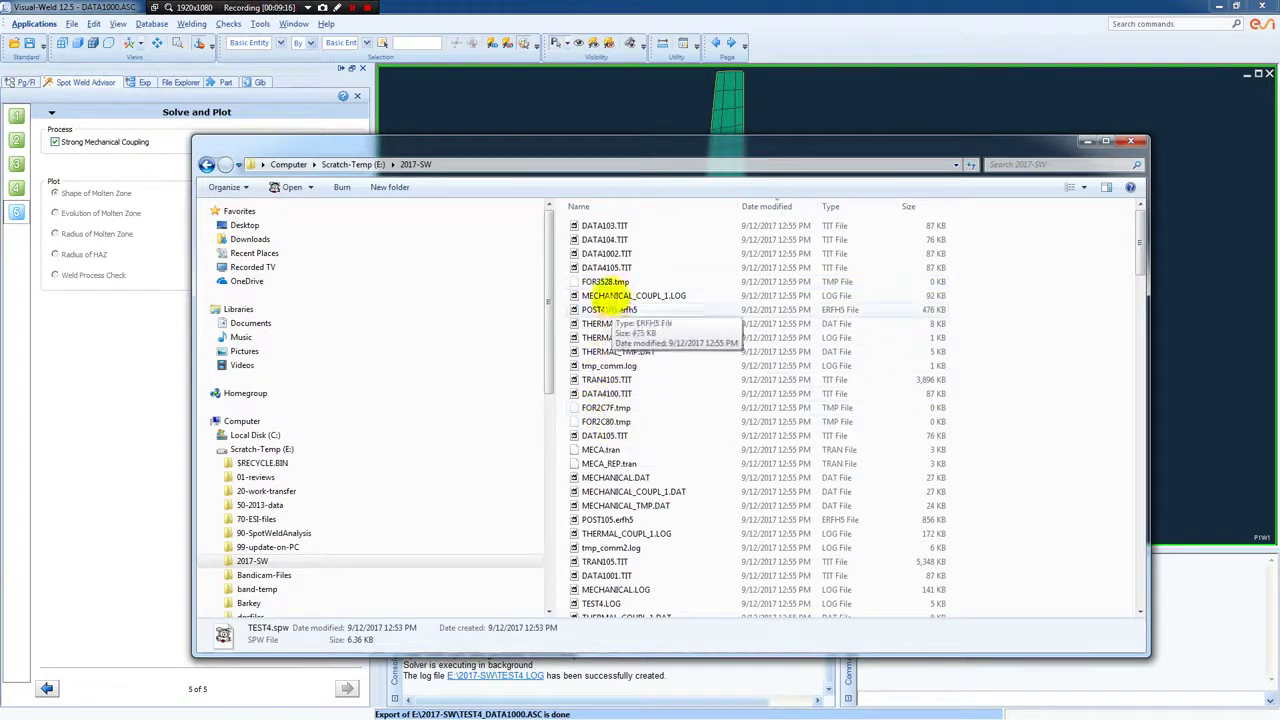
pyautogui.moveTo(568, 147); pyautogui.dragTo(1279, 82)
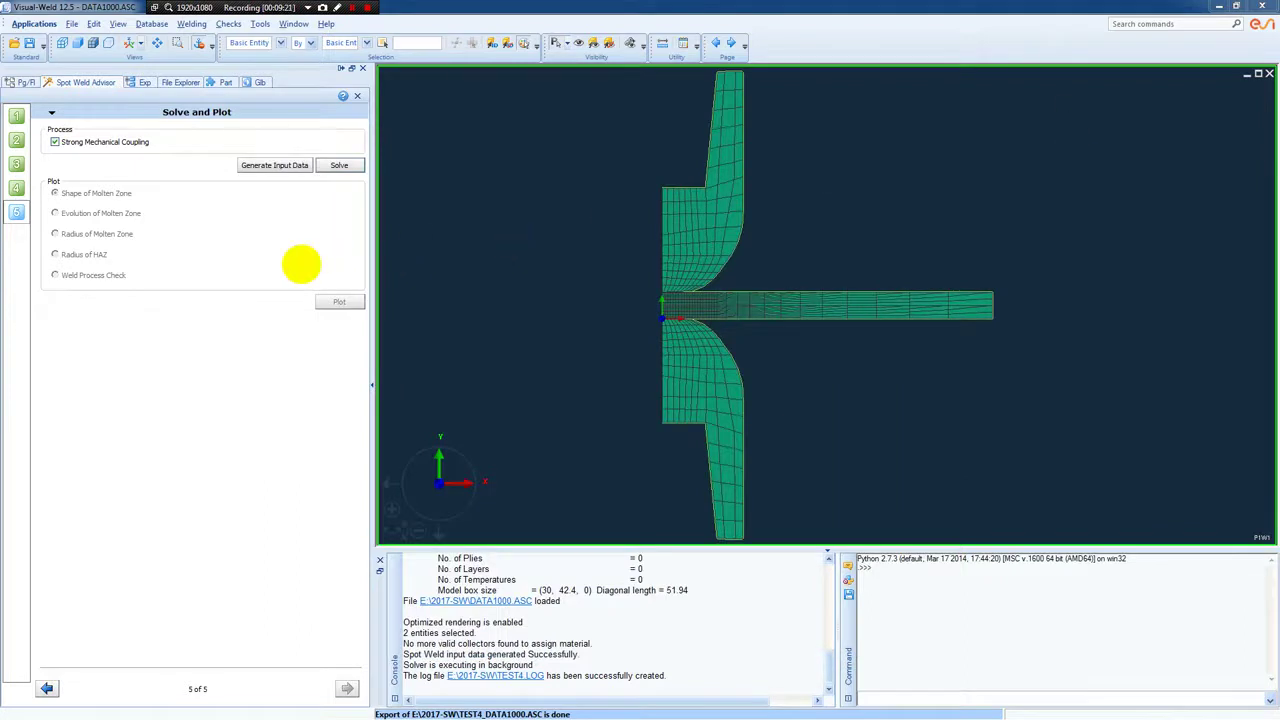